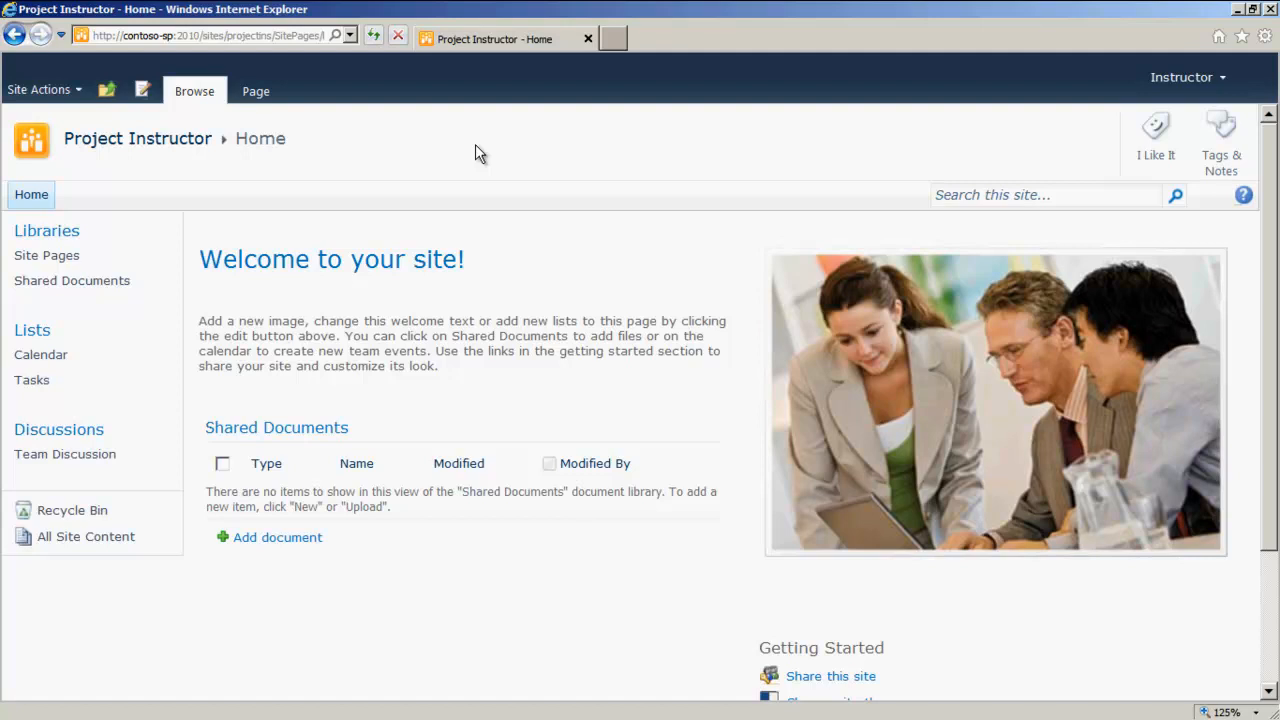
# Step: Open the site's member group list and review the people it contains
pyautogui.click(40, 90)
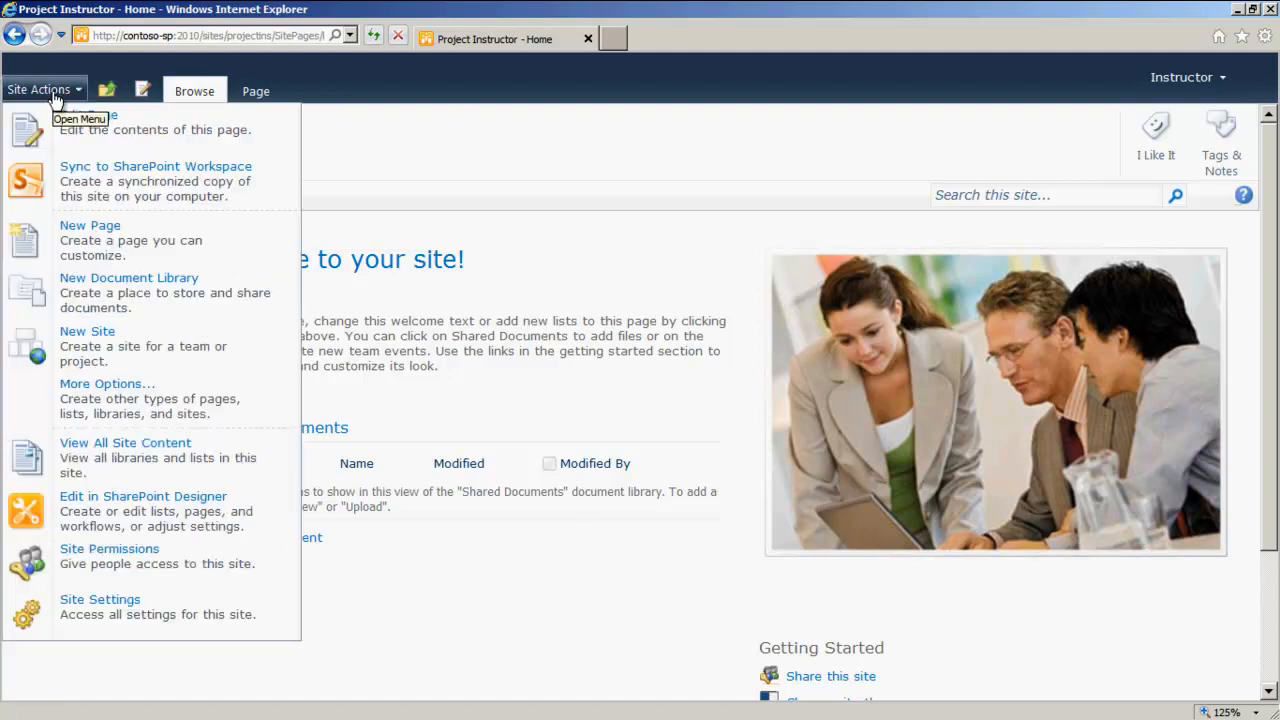
pyautogui.click(340, 92)
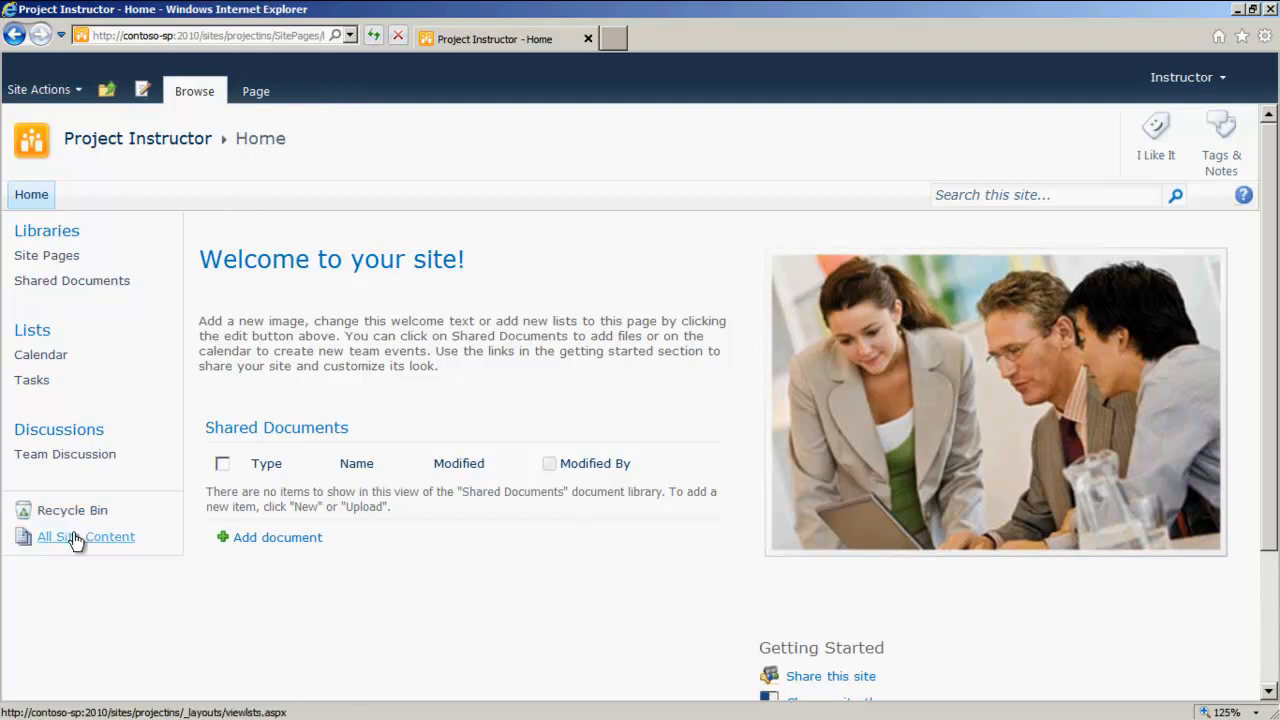
pyautogui.click(40, 89)
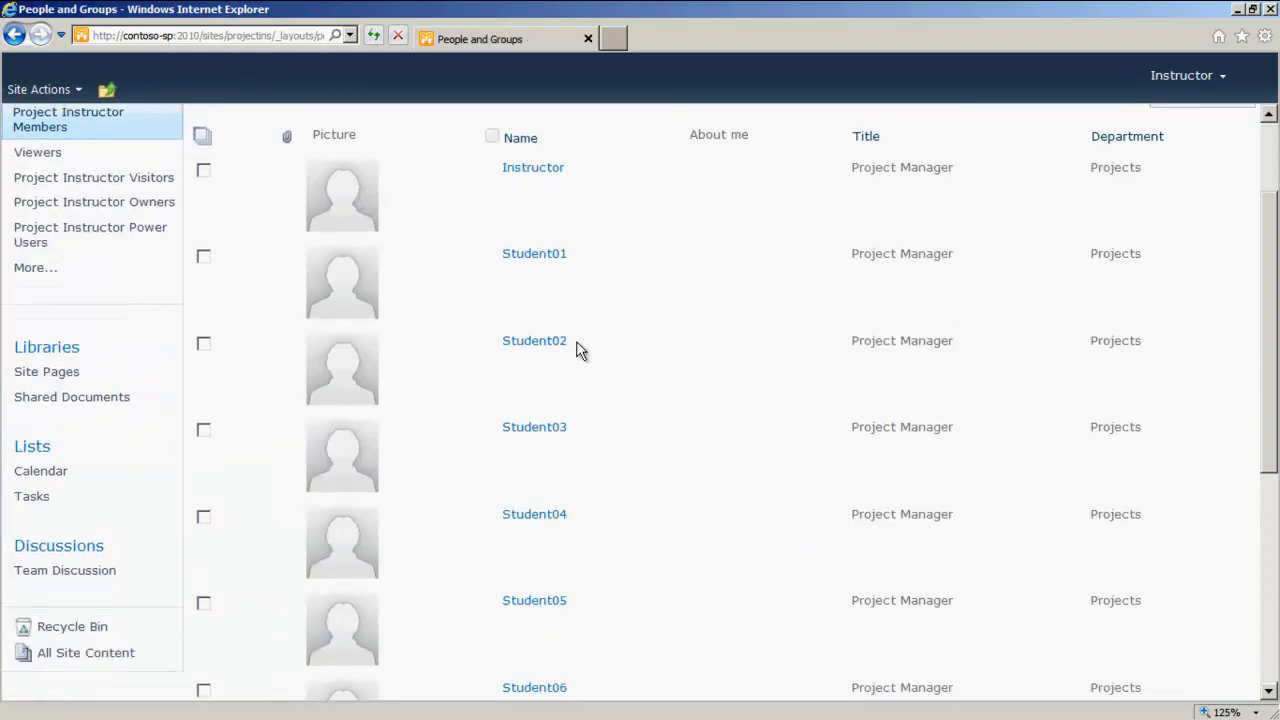
pyautogui.scroll(-3, 574, 349)
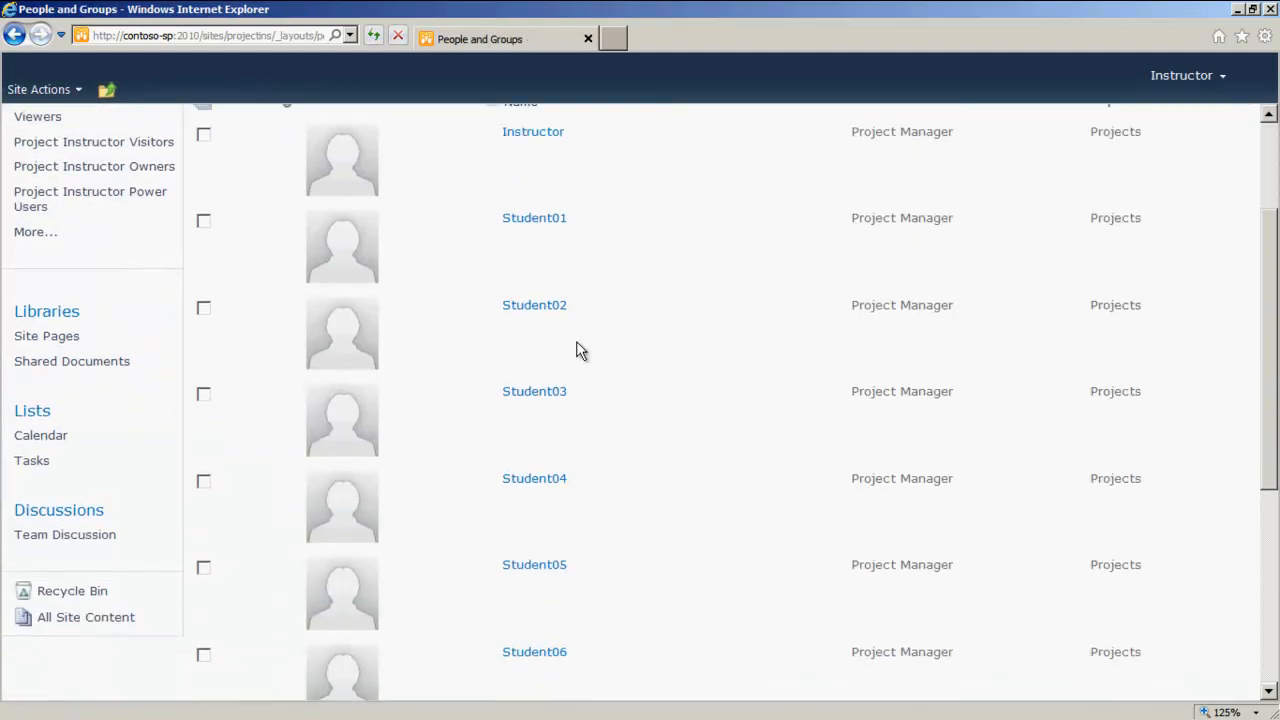
pyautogui.scroll(3, 563, 314)
pyautogui.scroll(-2, 557, 274)
pyautogui.scroll(-4, 553, 325)
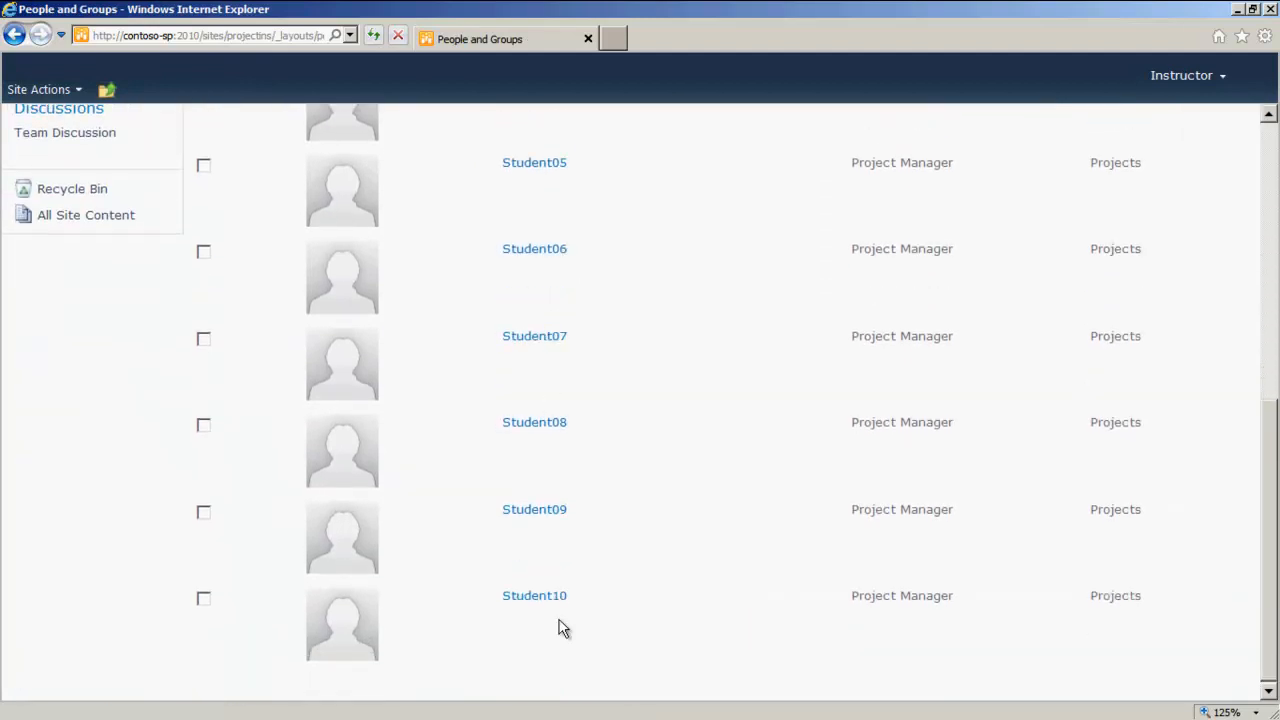
pyautogui.scroll(6, 558, 615)
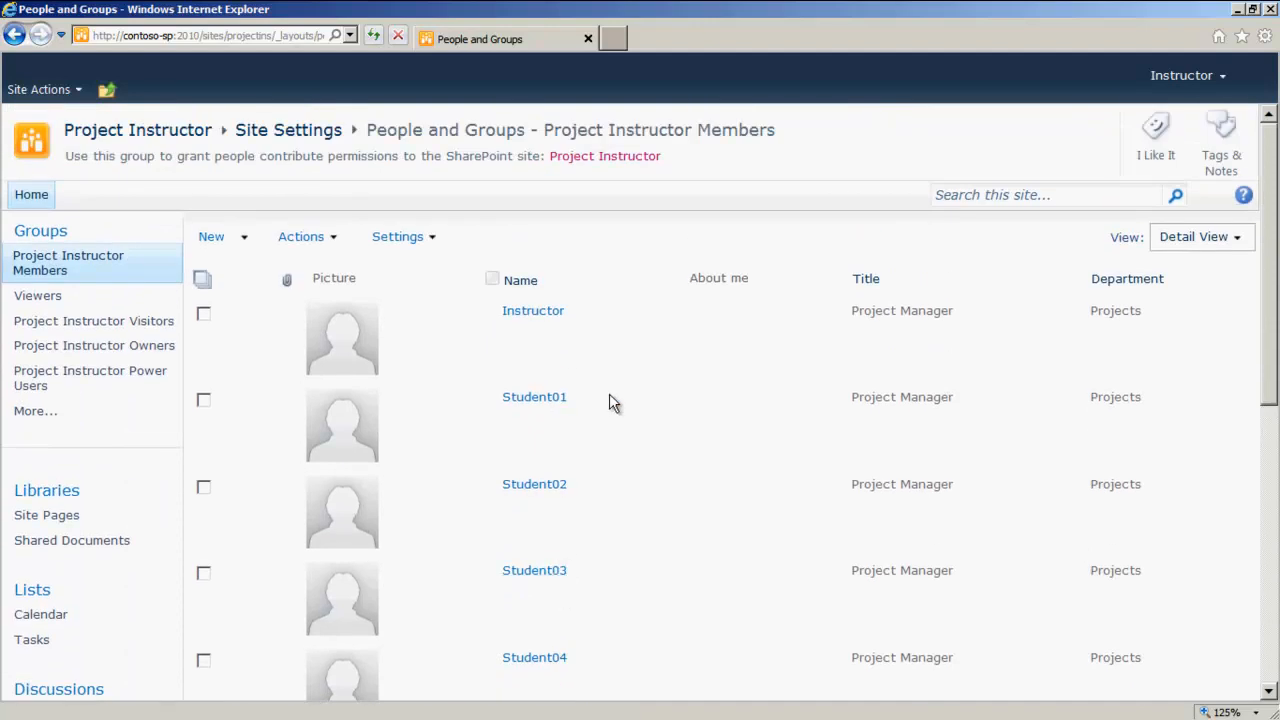
pyautogui.scroll(-2, 571, 397)
pyautogui.scroll(1, 590, 372)
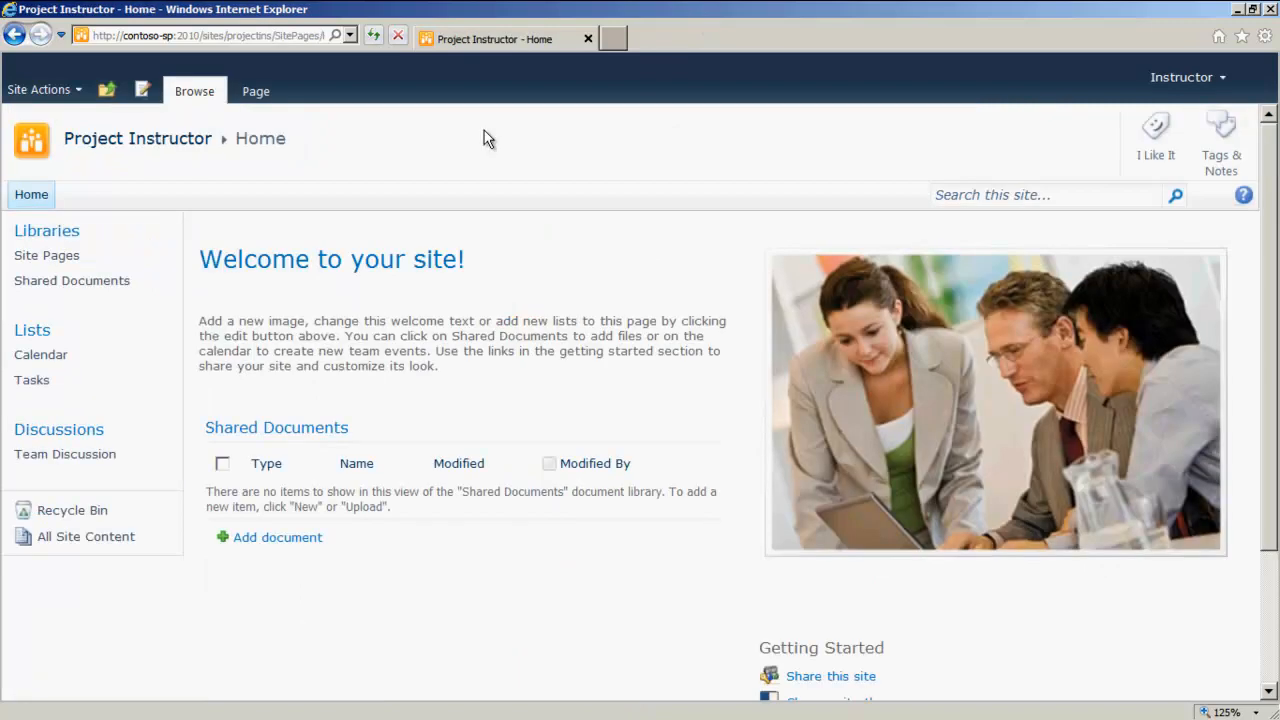
# Step: Create a new Blog site titled Team Journal with the URL name Journal
pyautogui.click(33, 92)
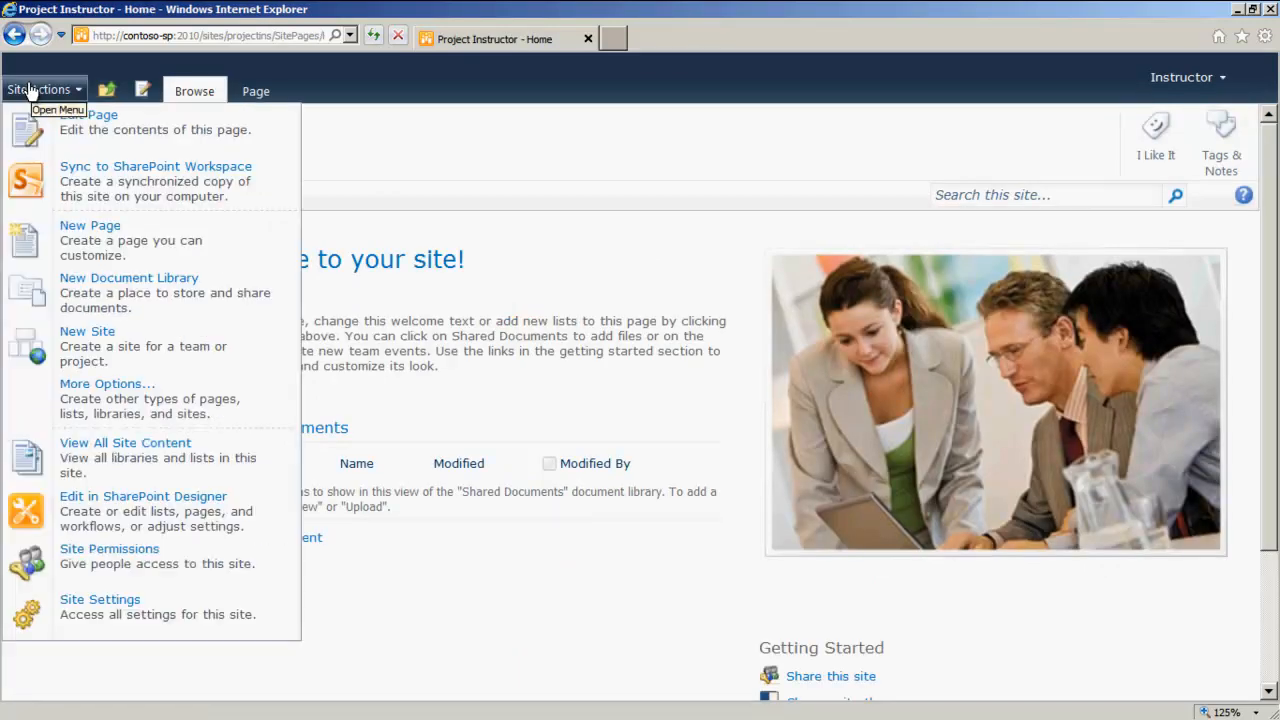
pyautogui.click(79, 359)
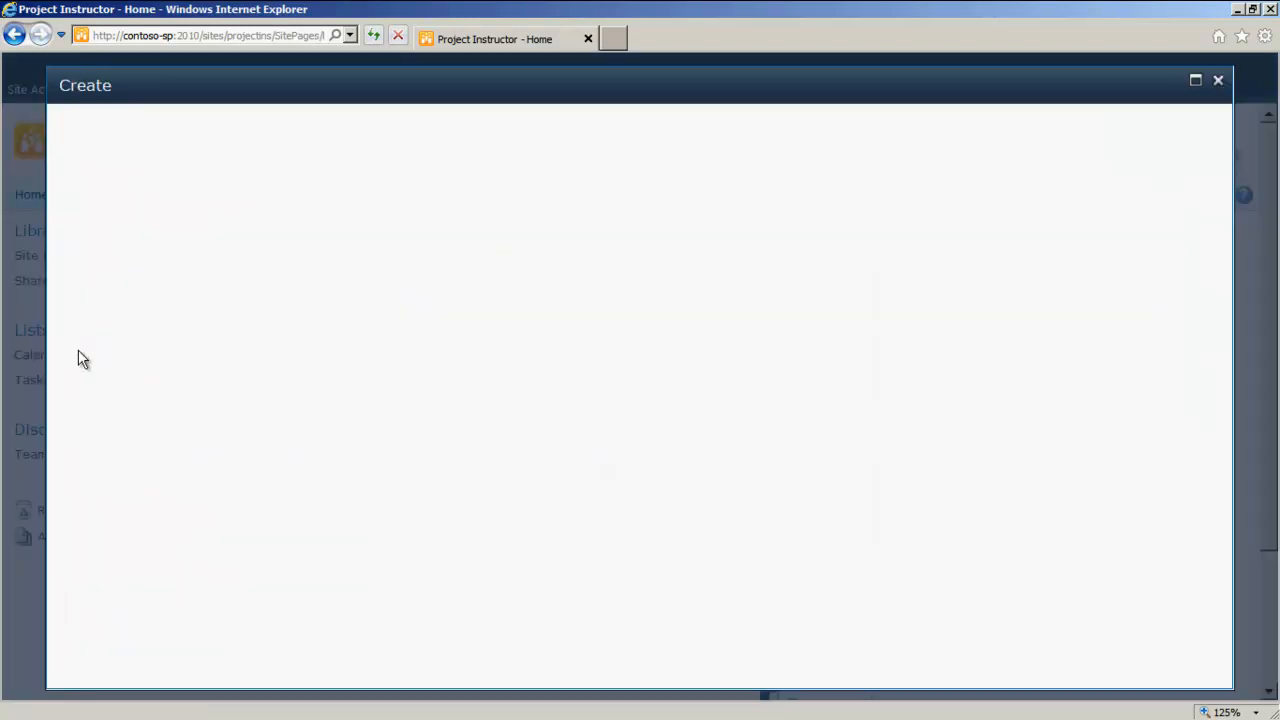
pyautogui.moveTo(890, 347); pyautogui.dragTo(889, 412)
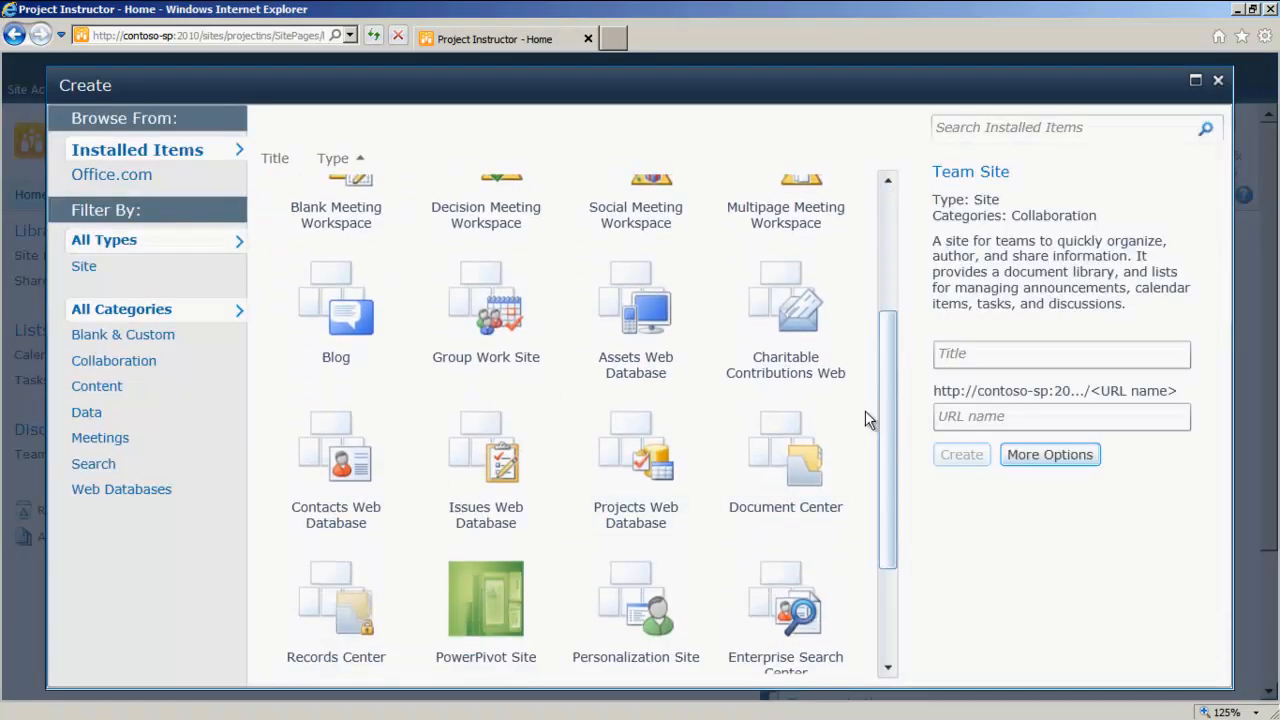
pyautogui.click(335, 318)
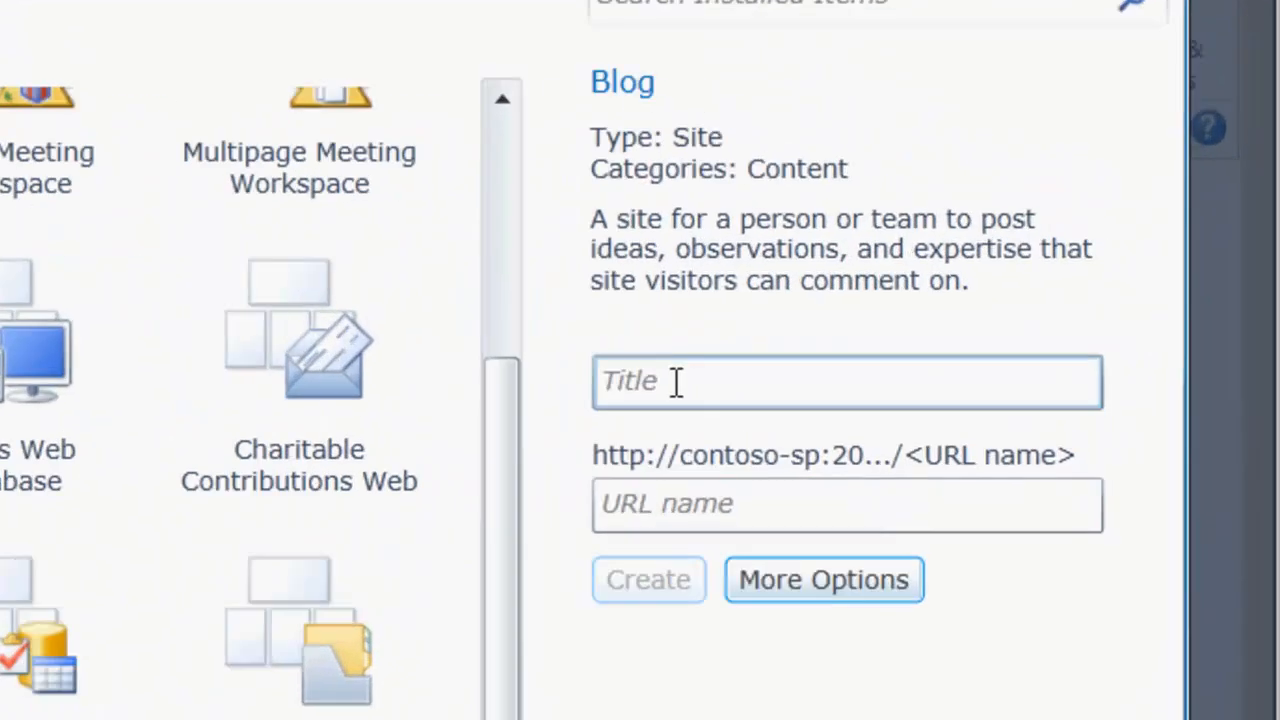
pyautogui.click(975, 322)
pyautogui.write('TeamJournal')
pyautogui.click(635, 567)
pyautogui.write('Journal')
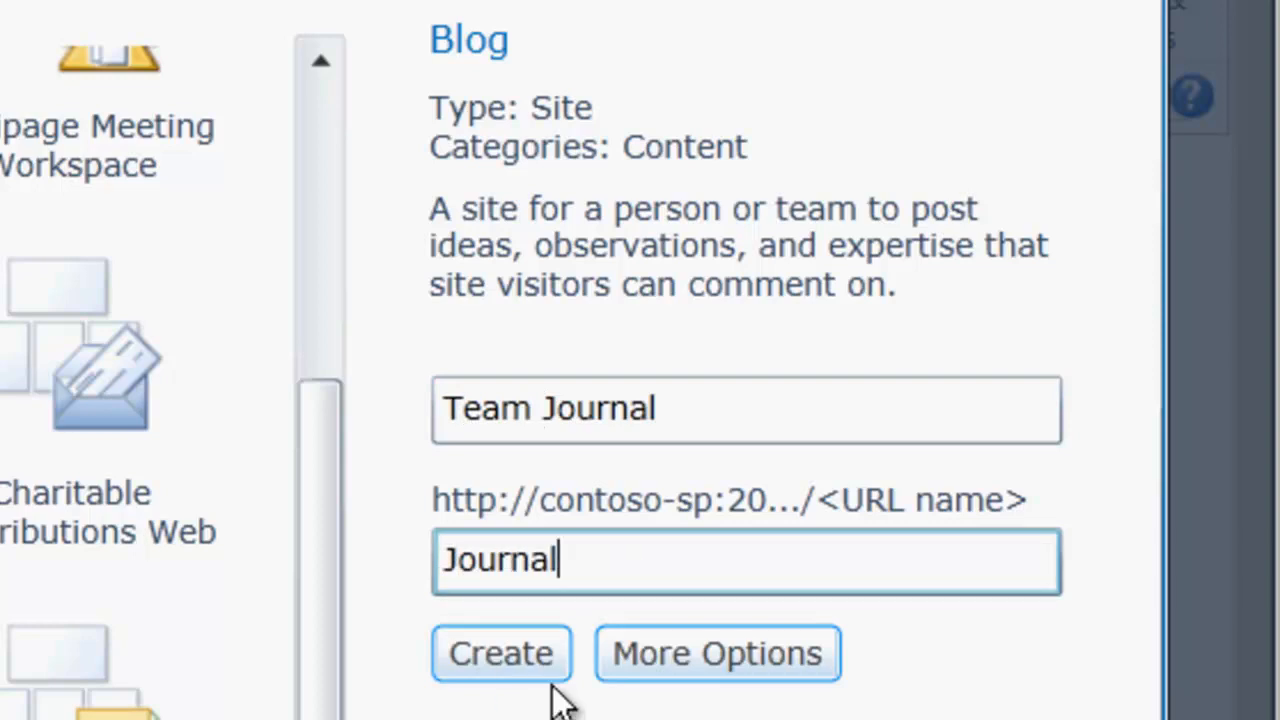
pyautogui.click(515, 645)
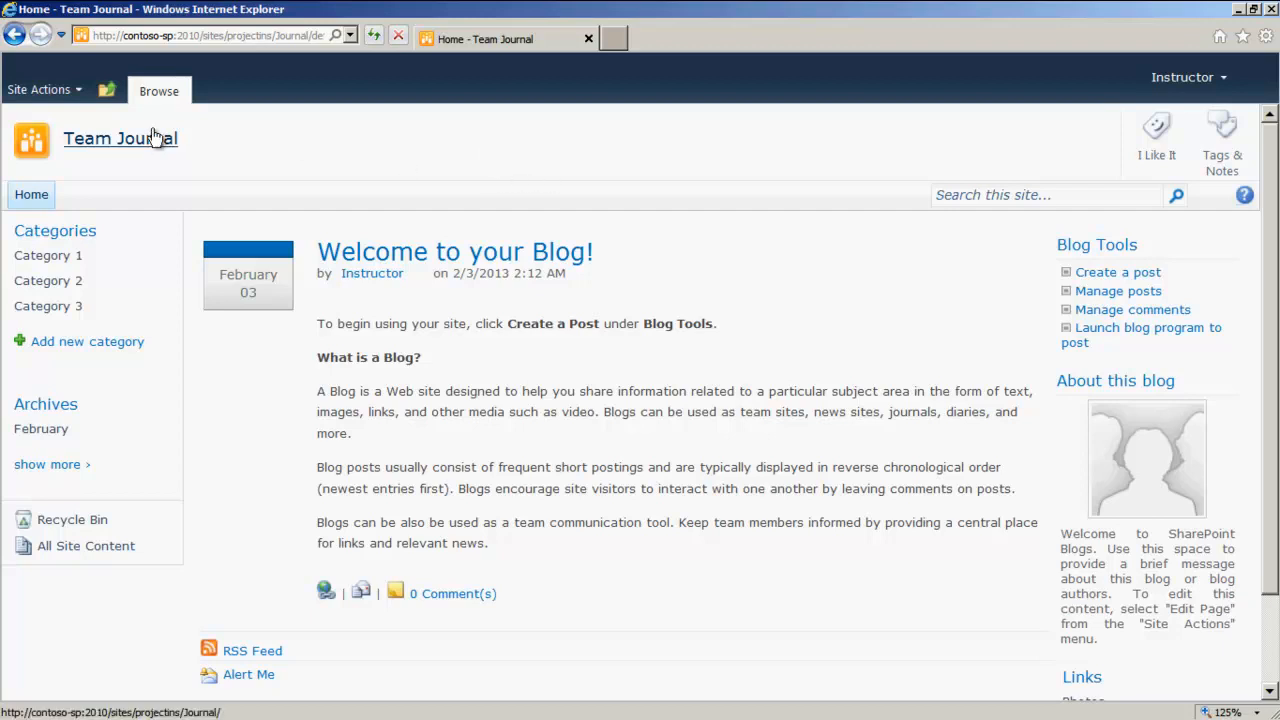
# Step: Open the Team Journal site permissions and stop inheriting permissions from the parent site
pyautogui.click(42, 92)
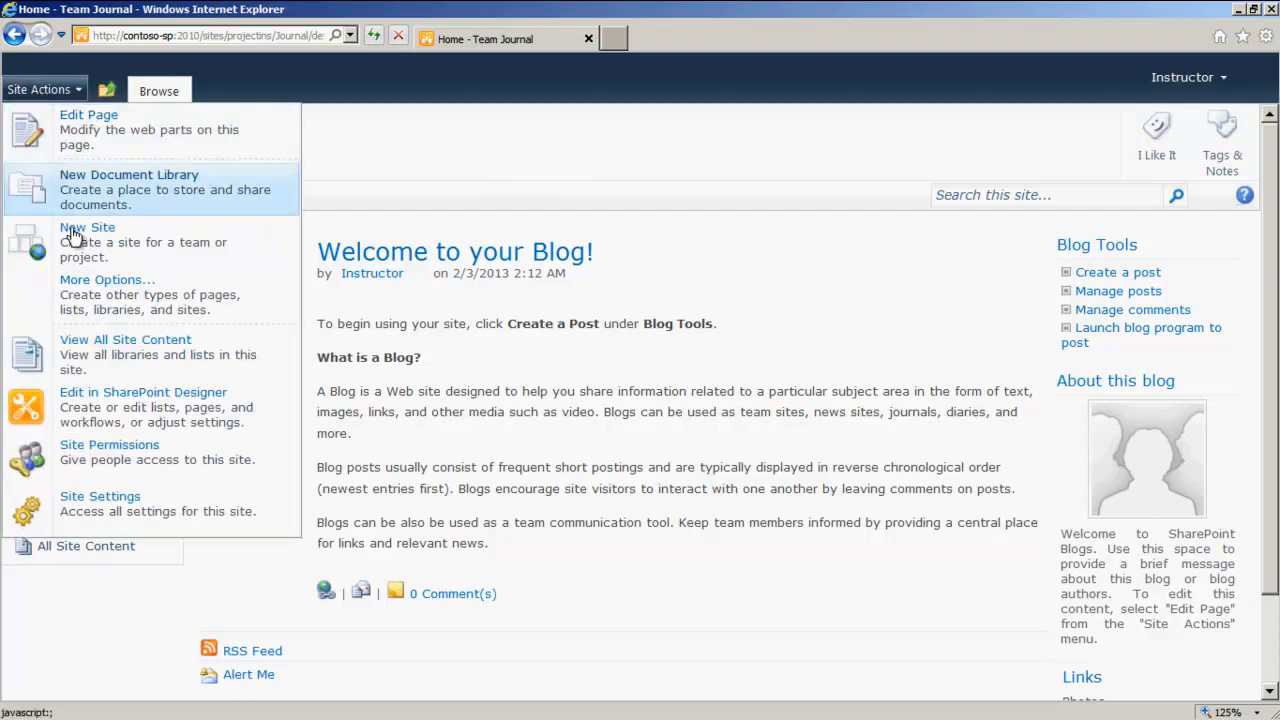
pyautogui.click(135, 460)
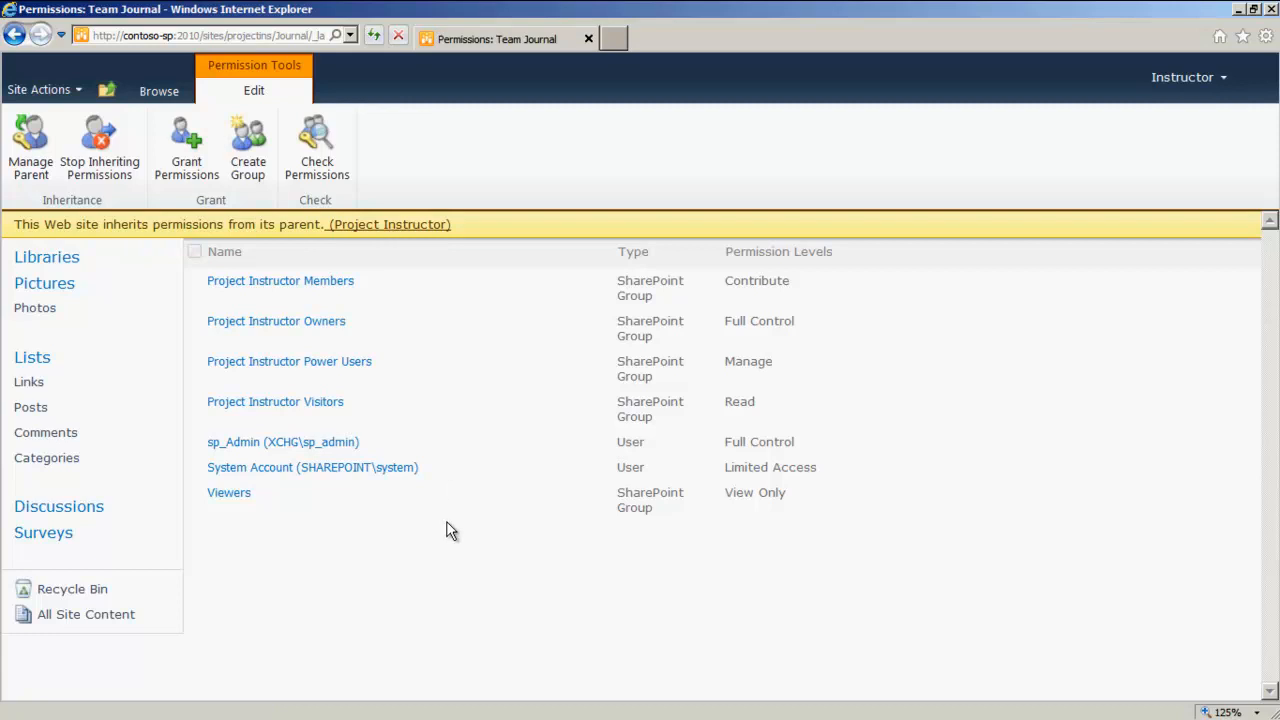
pyautogui.click(97, 141)
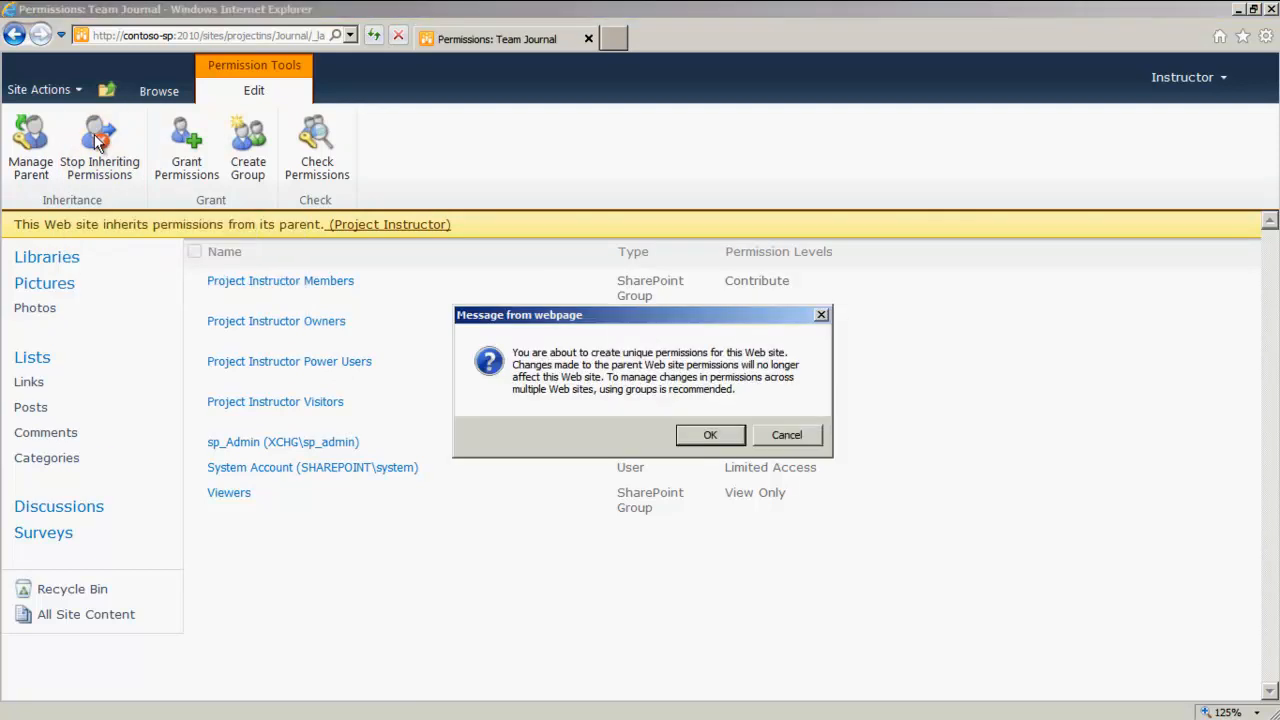
pyautogui.click(716, 441)
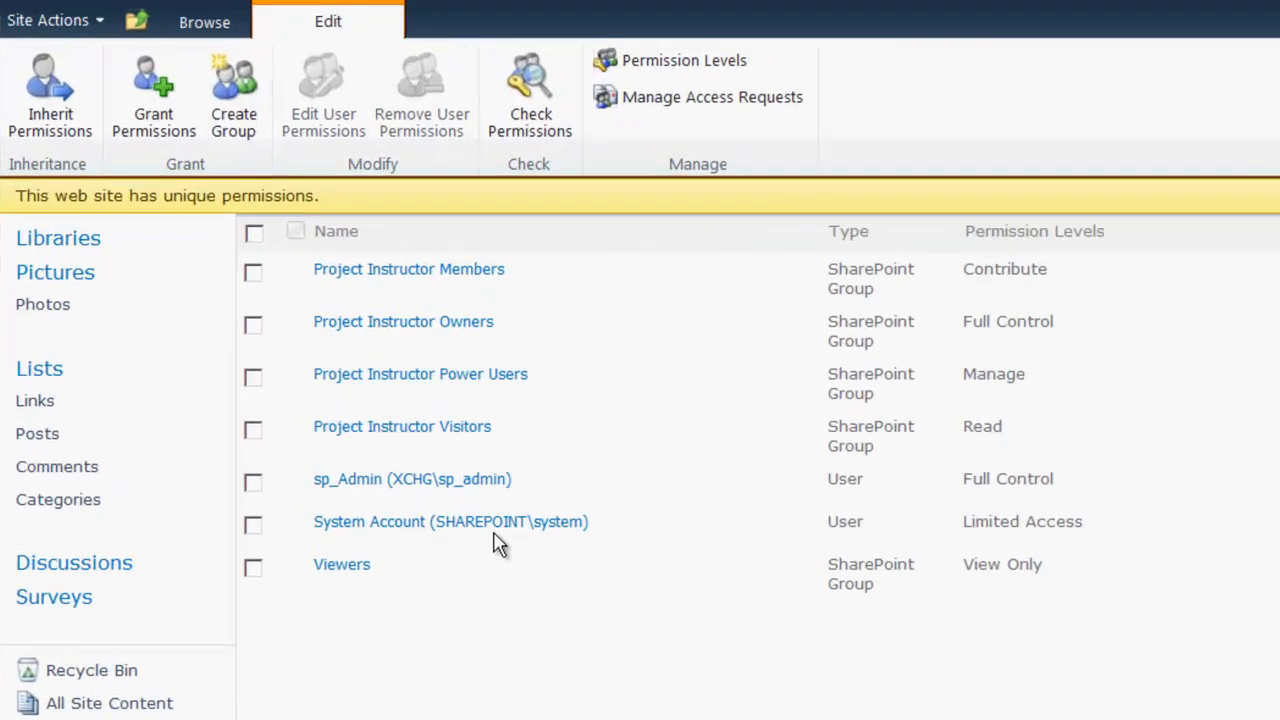
# Step: Set the Project Instructor Members group's permission level to Read instead of Contribute
pyautogui.click(288, 265)
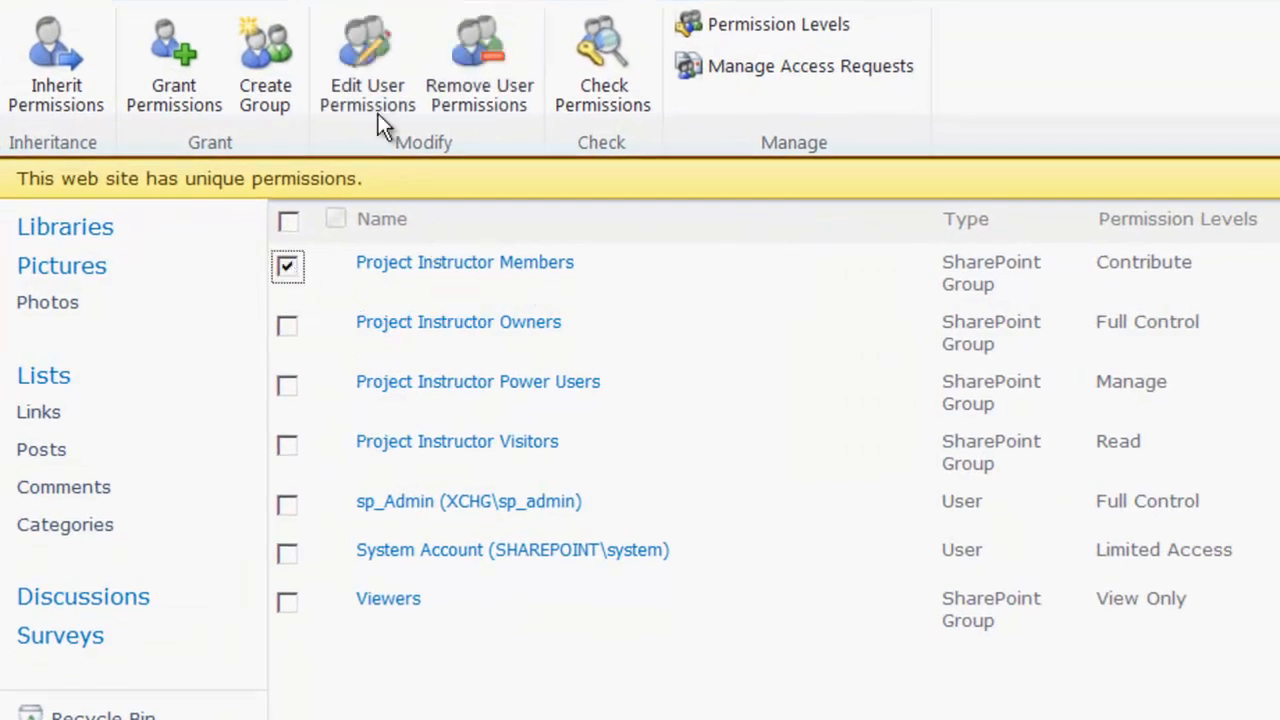
pyautogui.click(362, 75)
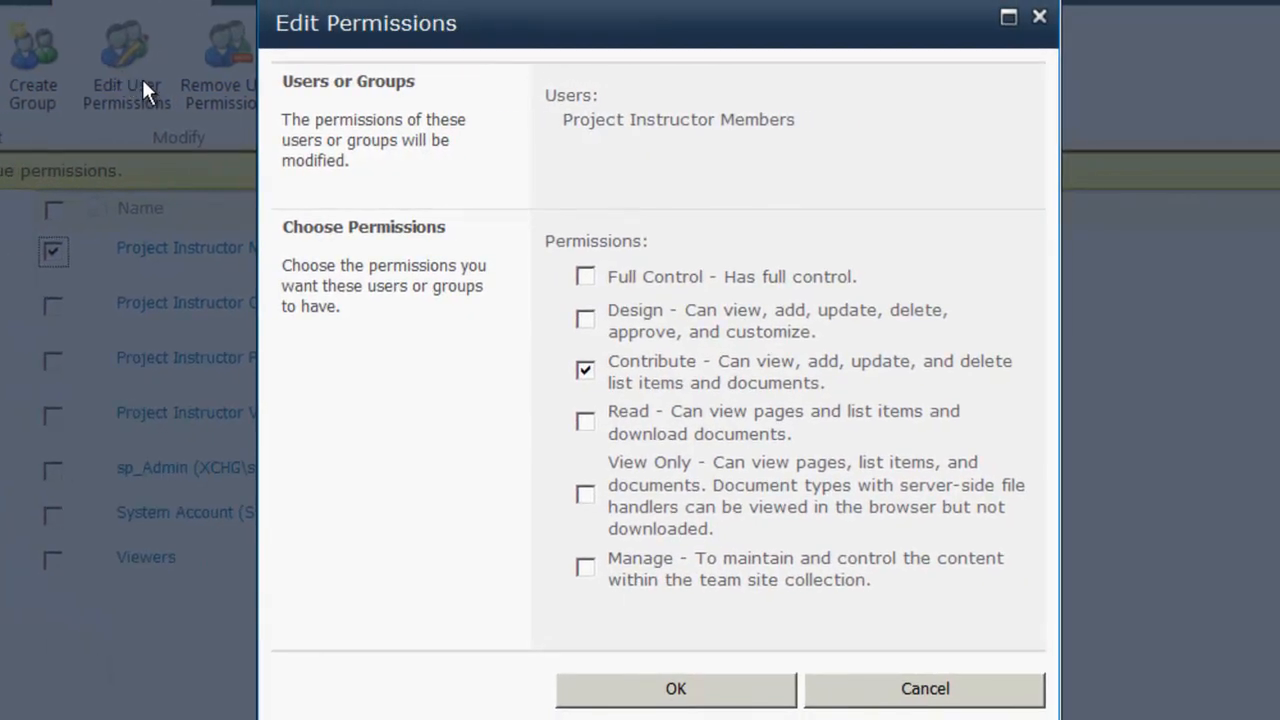
pyautogui.click(586, 423)
pyautogui.click(585, 371)
pyautogui.click(585, 422)
pyautogui.click(686, 691)
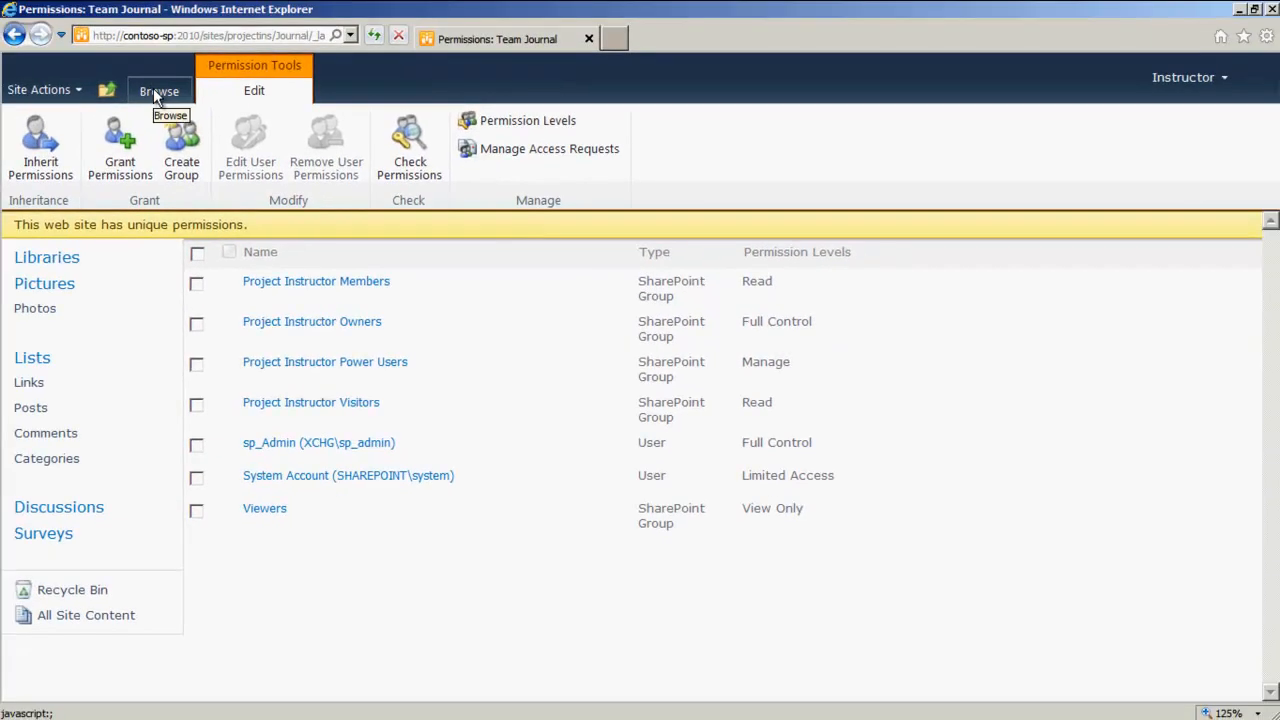
# Step: Return to the blog home and sign in as a different user, entering the user name and account password
pyautogui.click(155, 92)
pyautogui.click(125, 140)
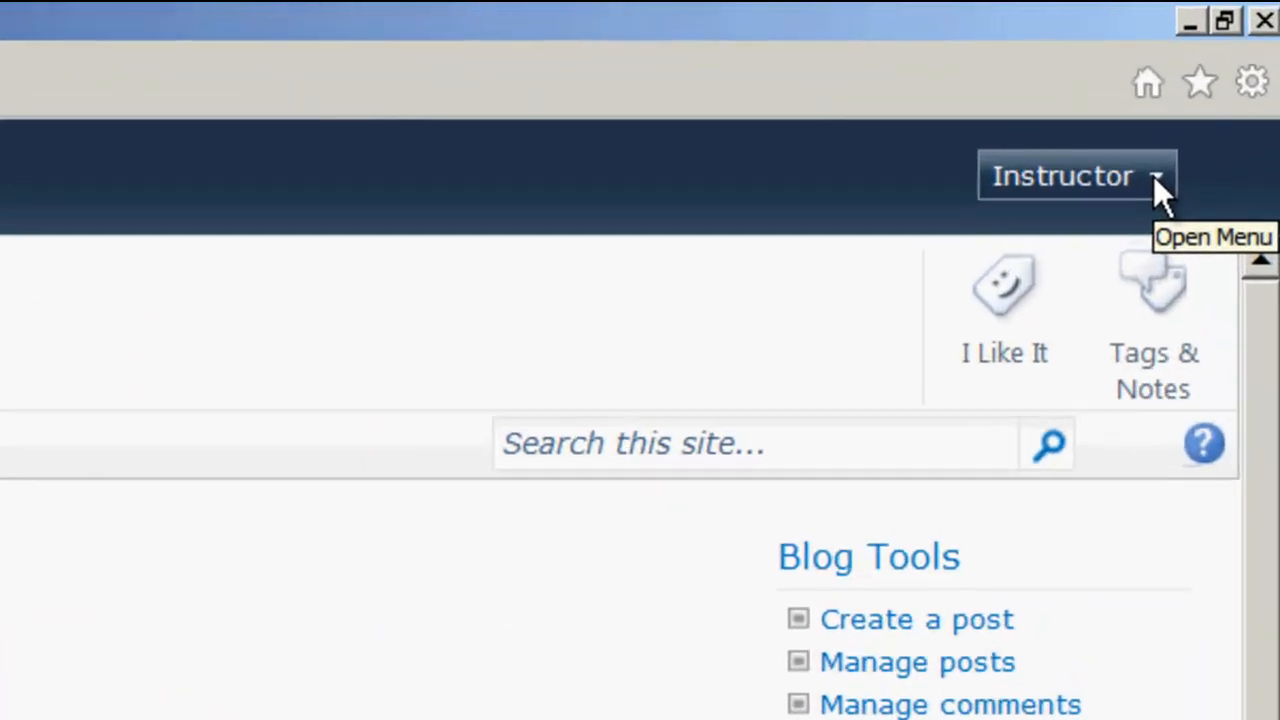
pyautogui.click(1224, 80)
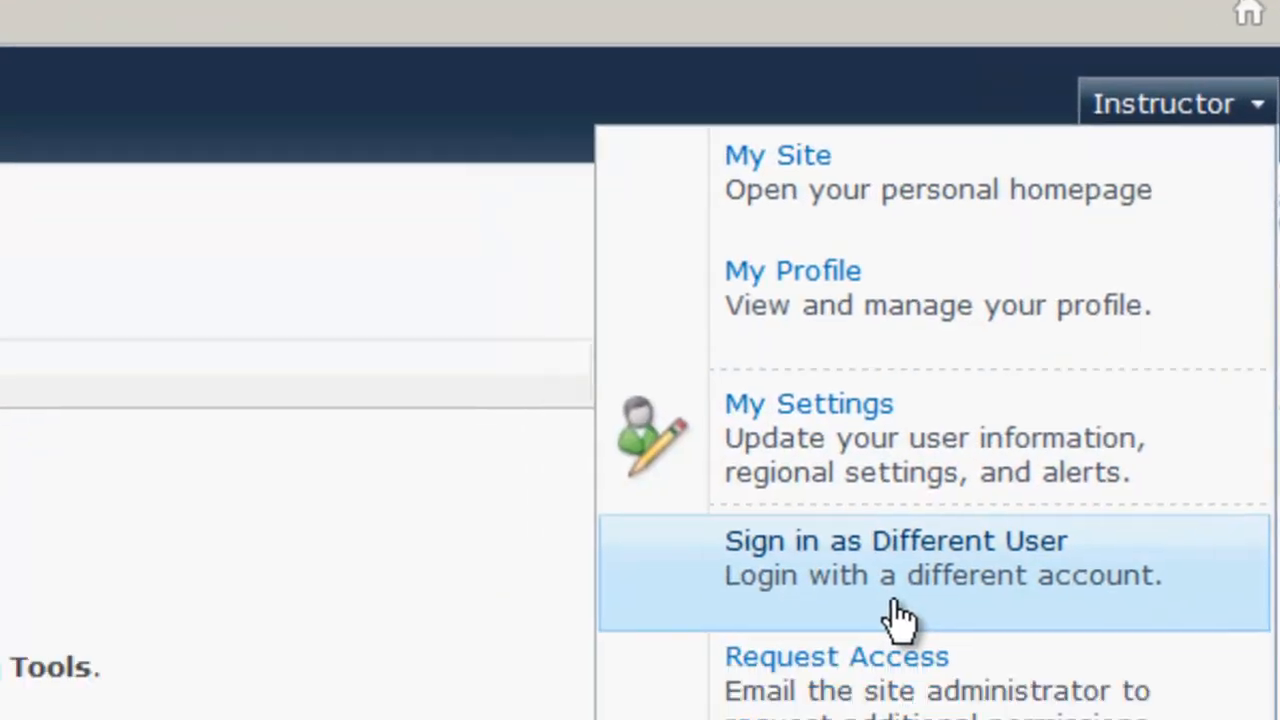
pyautogui.click(795, 660)
pyautogui.press('Tab')
pyautogui.write('pass@word1')
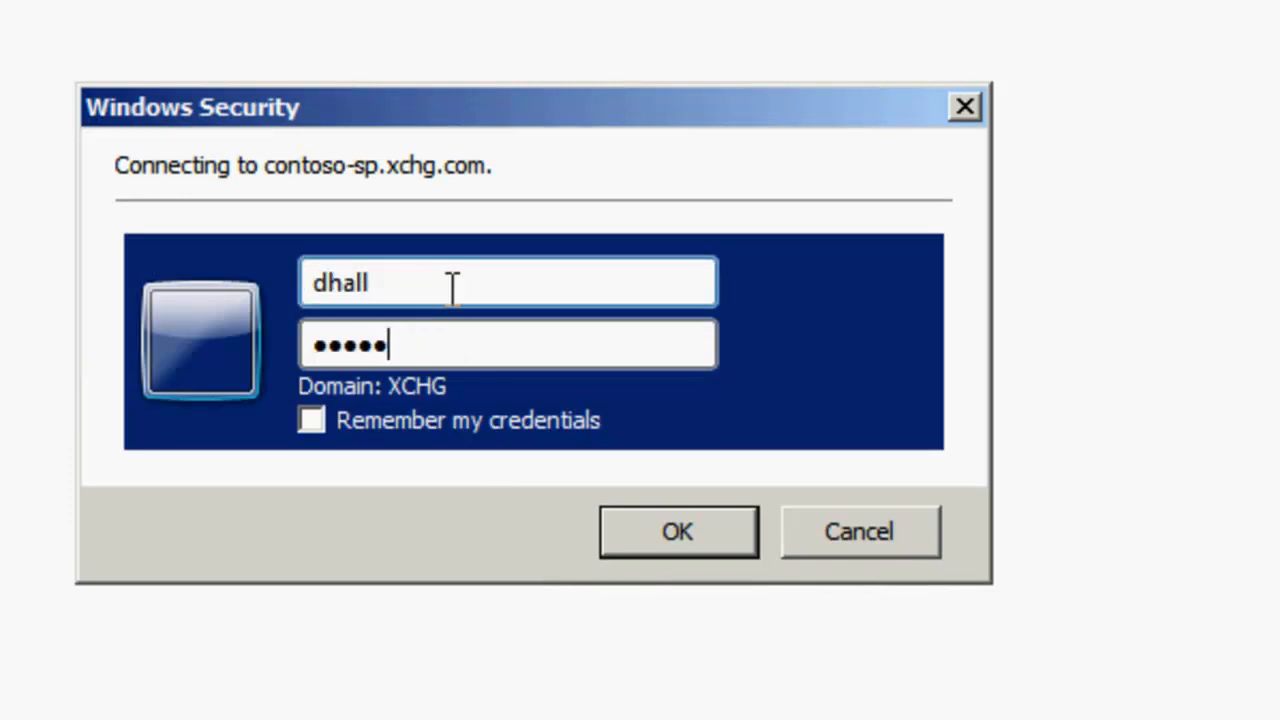
pyautogui.press('Return')
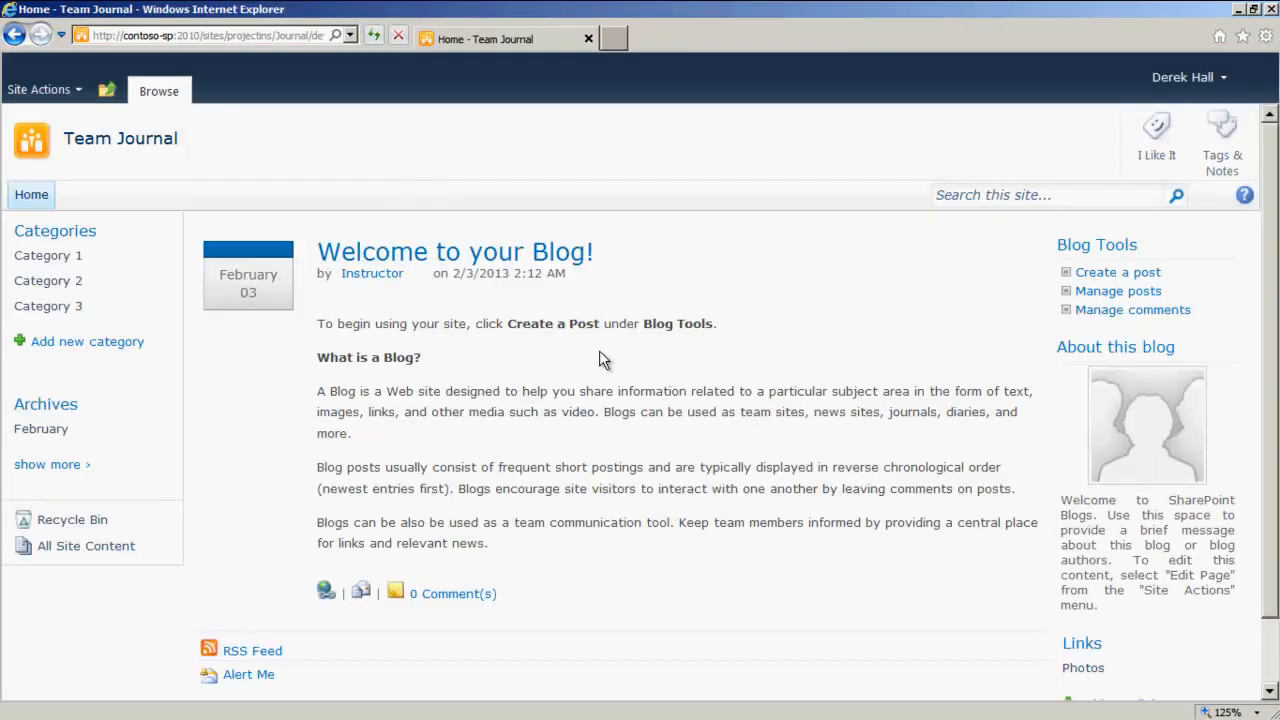
# Step: Create a blog post titled 'Work will commence on the team learning video site' and save it as a draft
pyautogui.click(1114, 273)
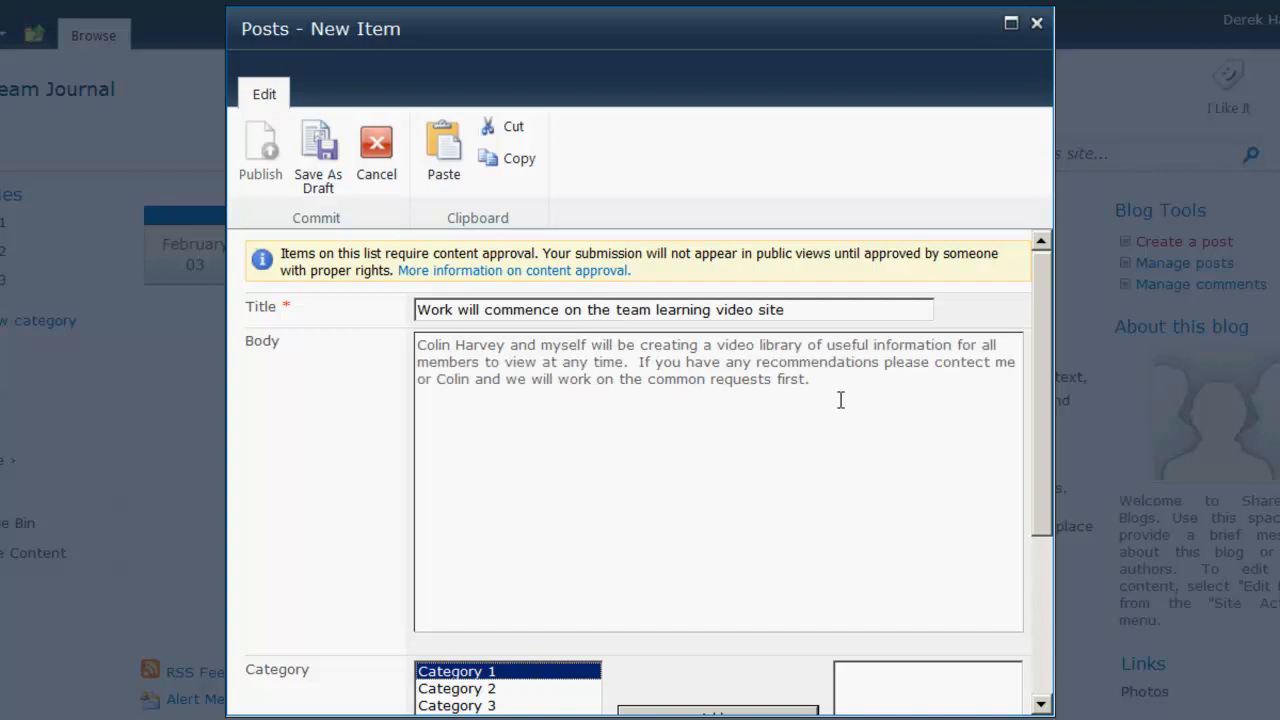
pyautogui.click(836, 412)
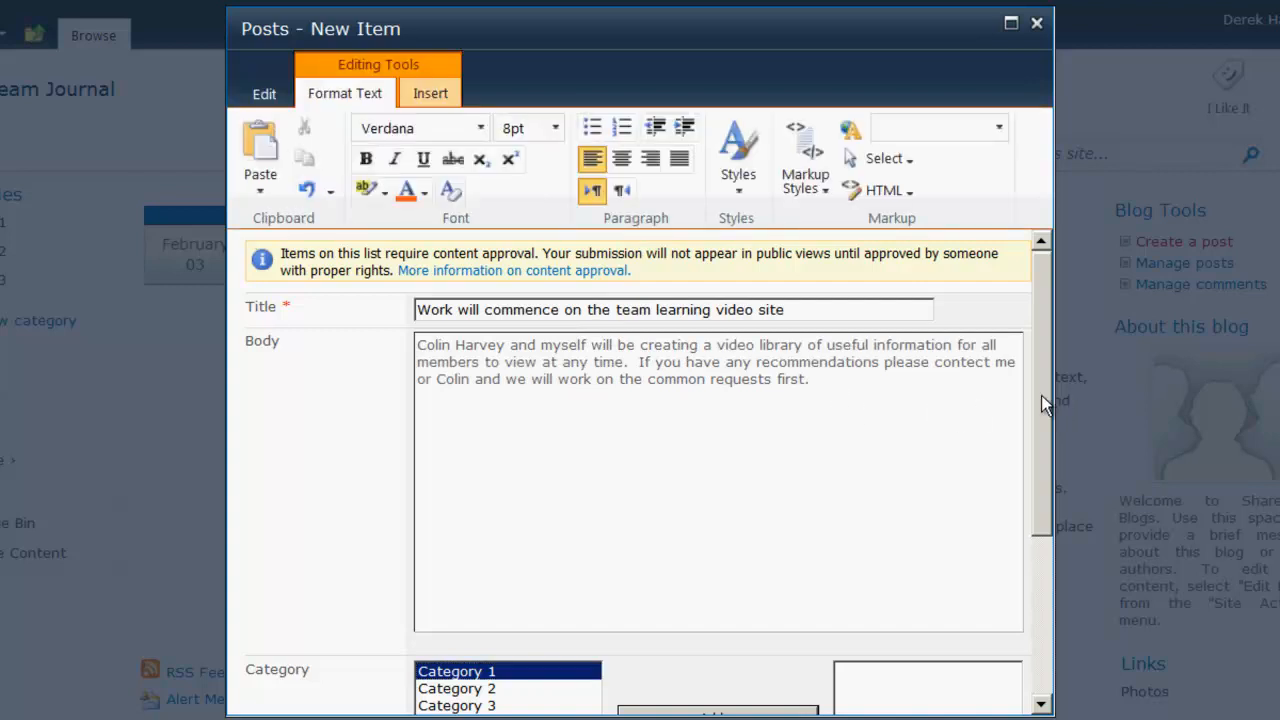
pyautogui.moveTo(1036, 355); pyautogui.dragTo(1035, 595)
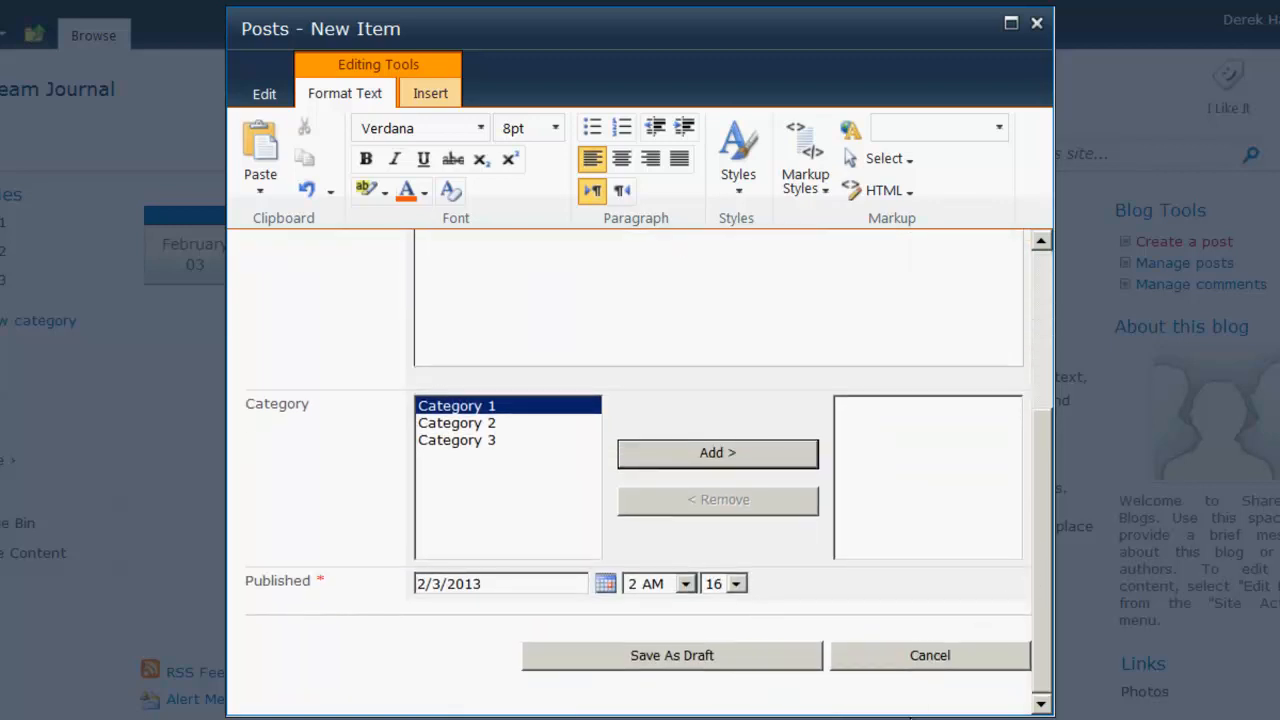
pyautogui.click(680, 656)
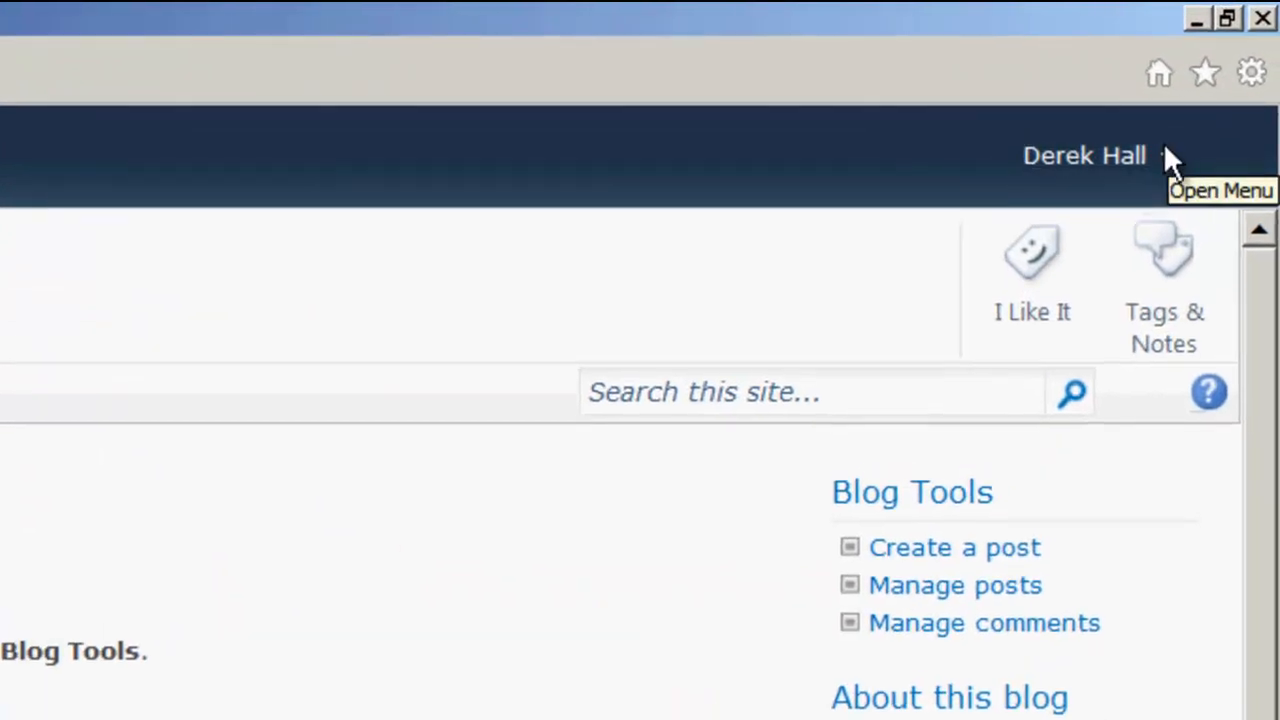
# Step: Sign in again as a different user with the Instructor user name and its account password
pyautogui.click(1221, 78)
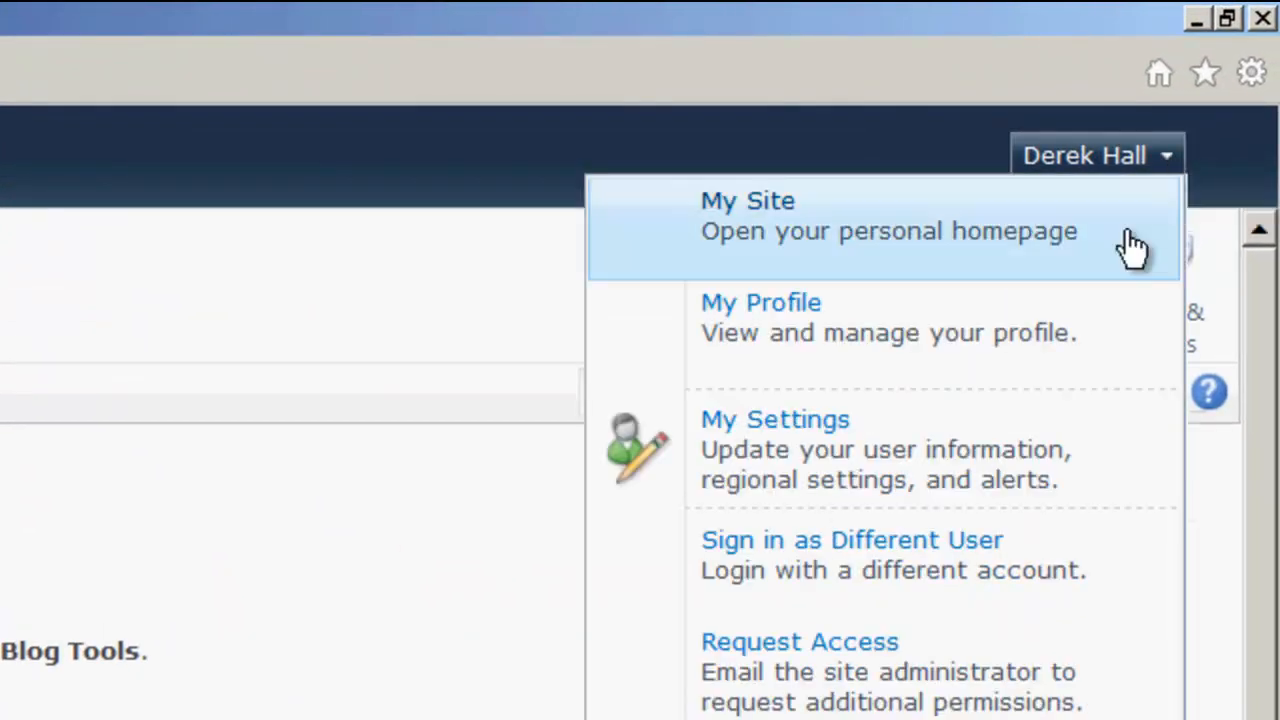
pyautogui.click(834, 575)
pyautogui.click(517, 474)
pyautogui.click(523, 397)
pyautogui.write('Instructor')
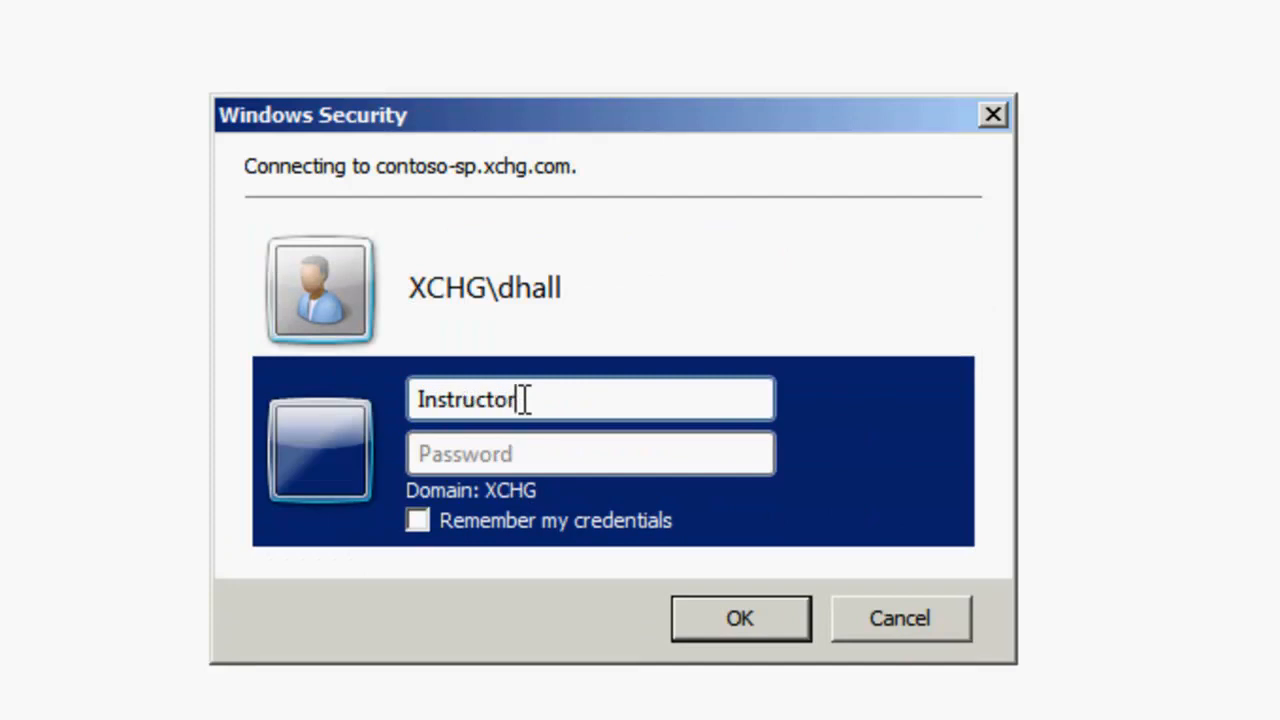
pyautogui.press('Tab')
pyautogui.write('Pa$$w0rd')
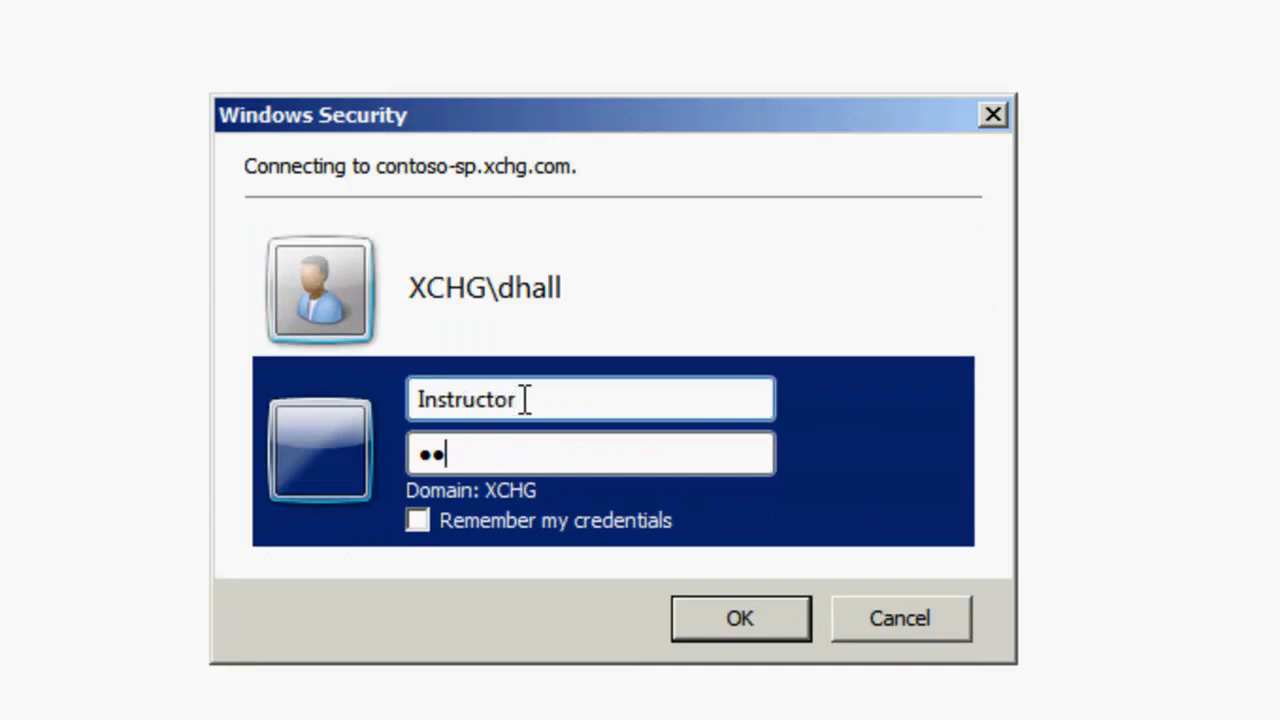
pyautogui.press('Return')
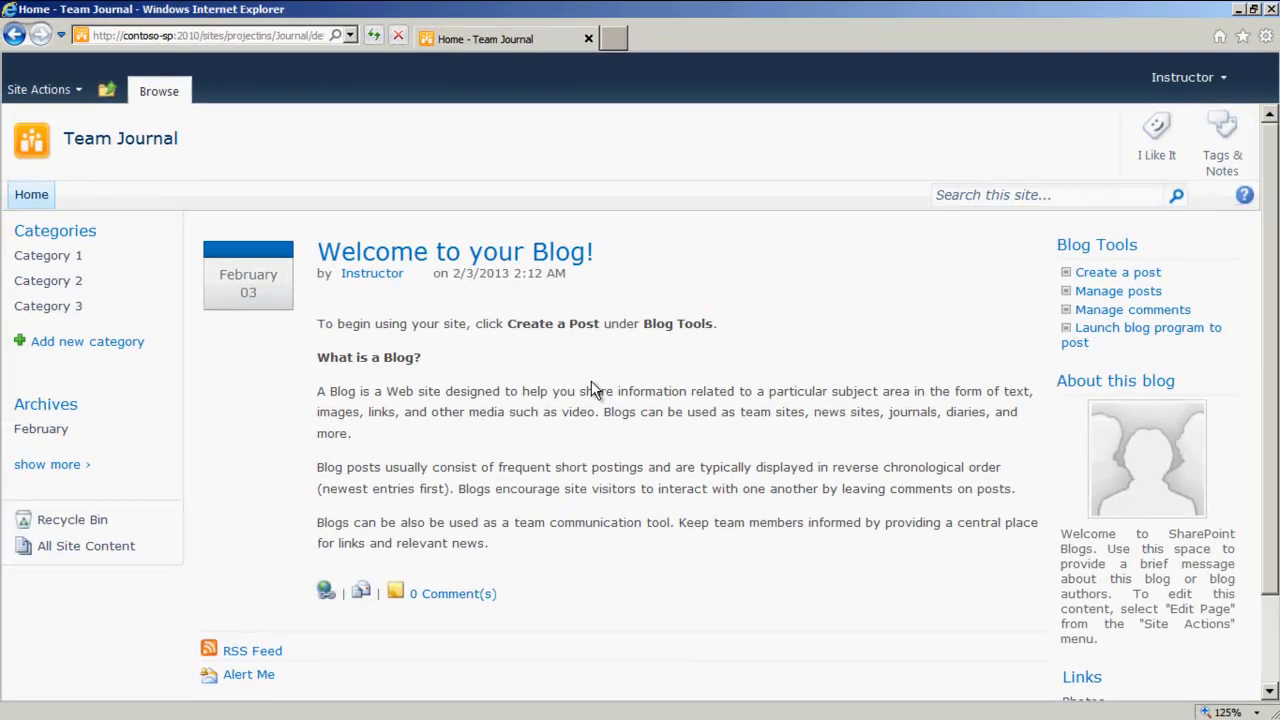
# Step: In Manage posts, approve the pending post 'Work will commence on the team learning video site'
pyautogui.click(1105, 298)
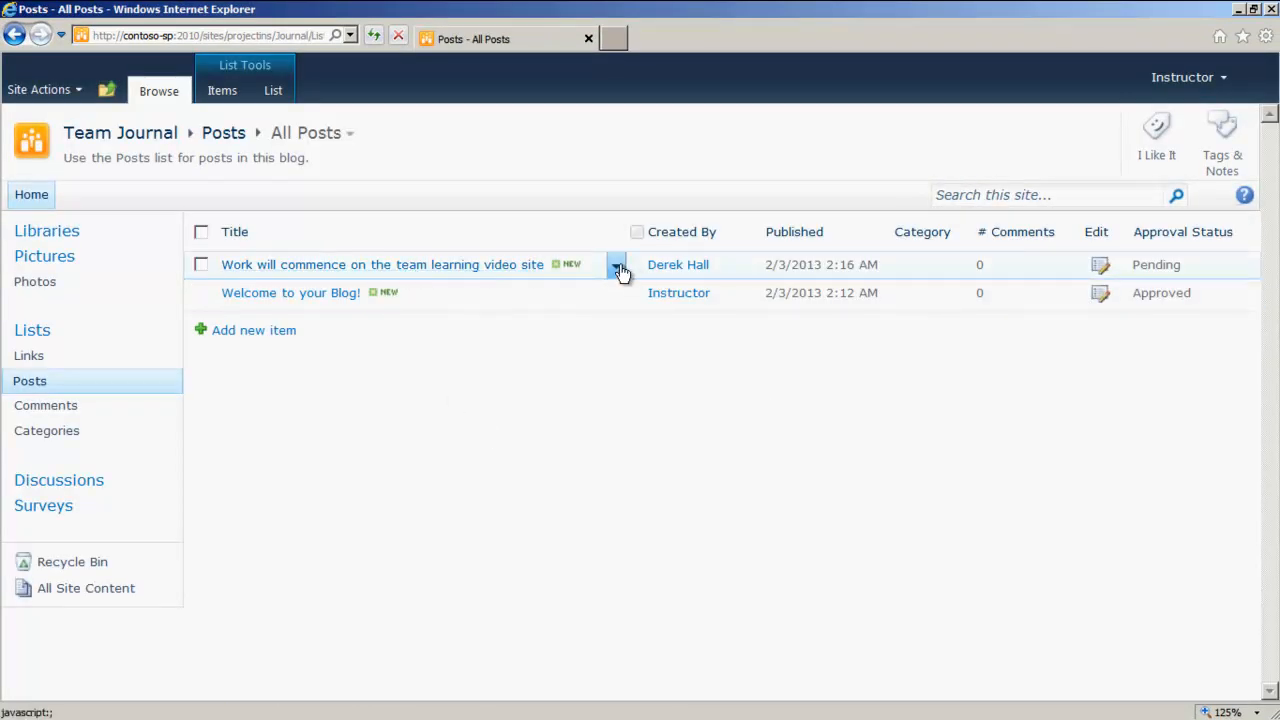
pyautogui.click(617, 268)
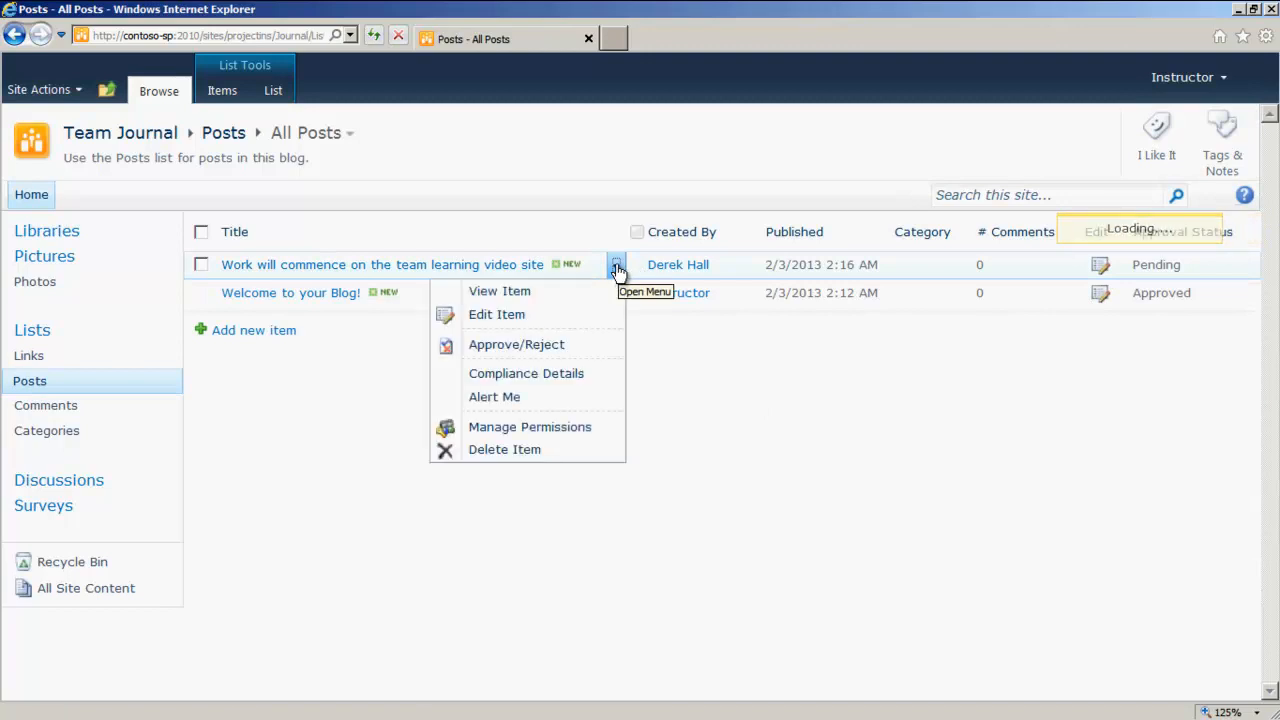
pyautogui.click(515, 346)
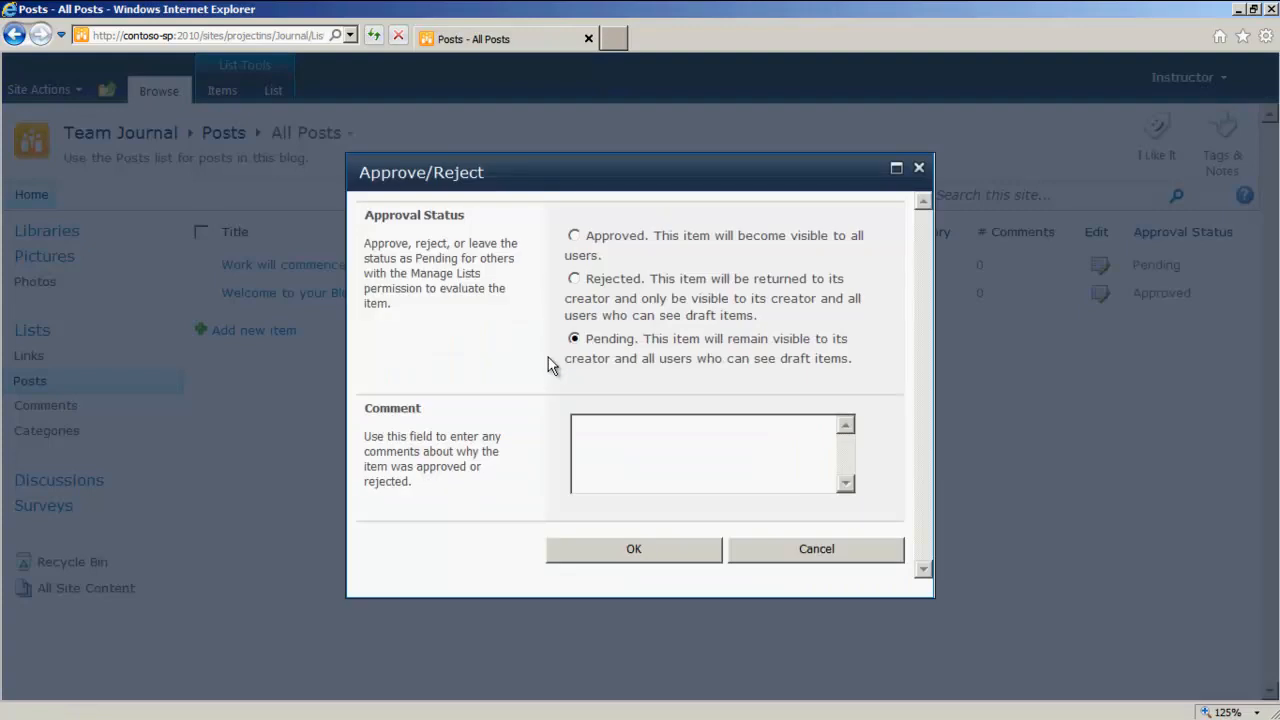
pyautogui.click(575, 236)
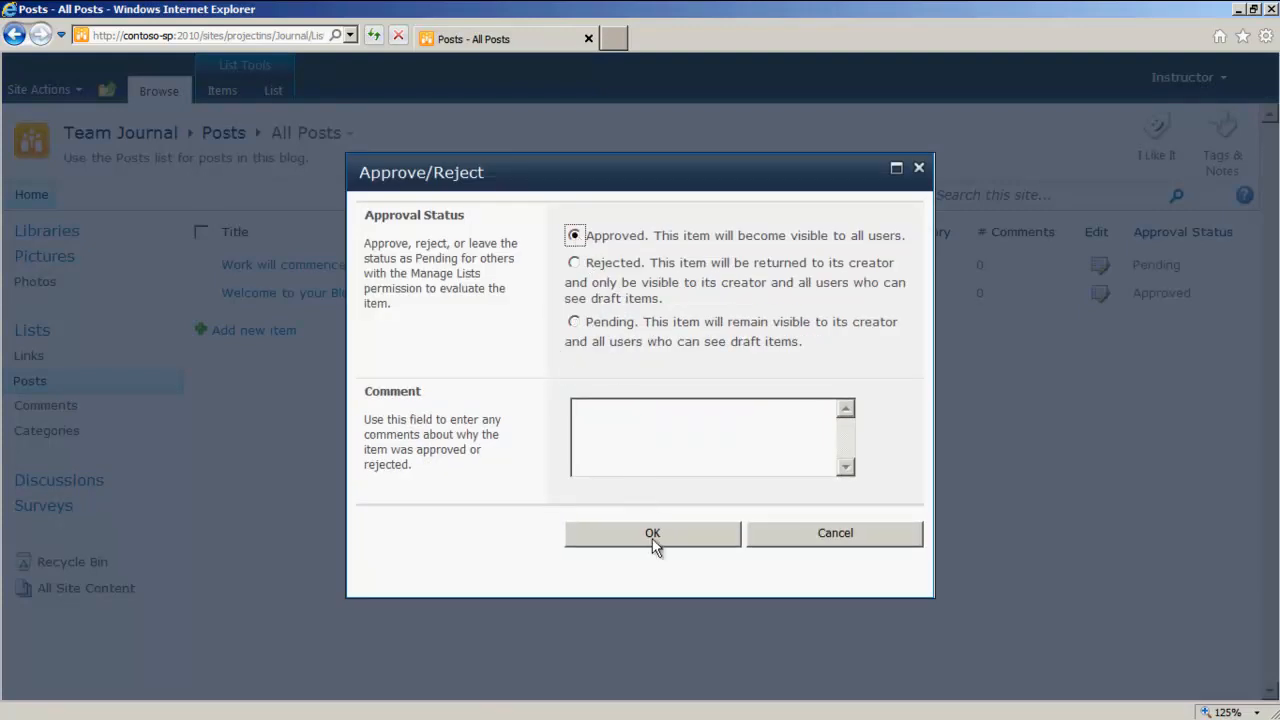
pyautogui.click(648, 528)
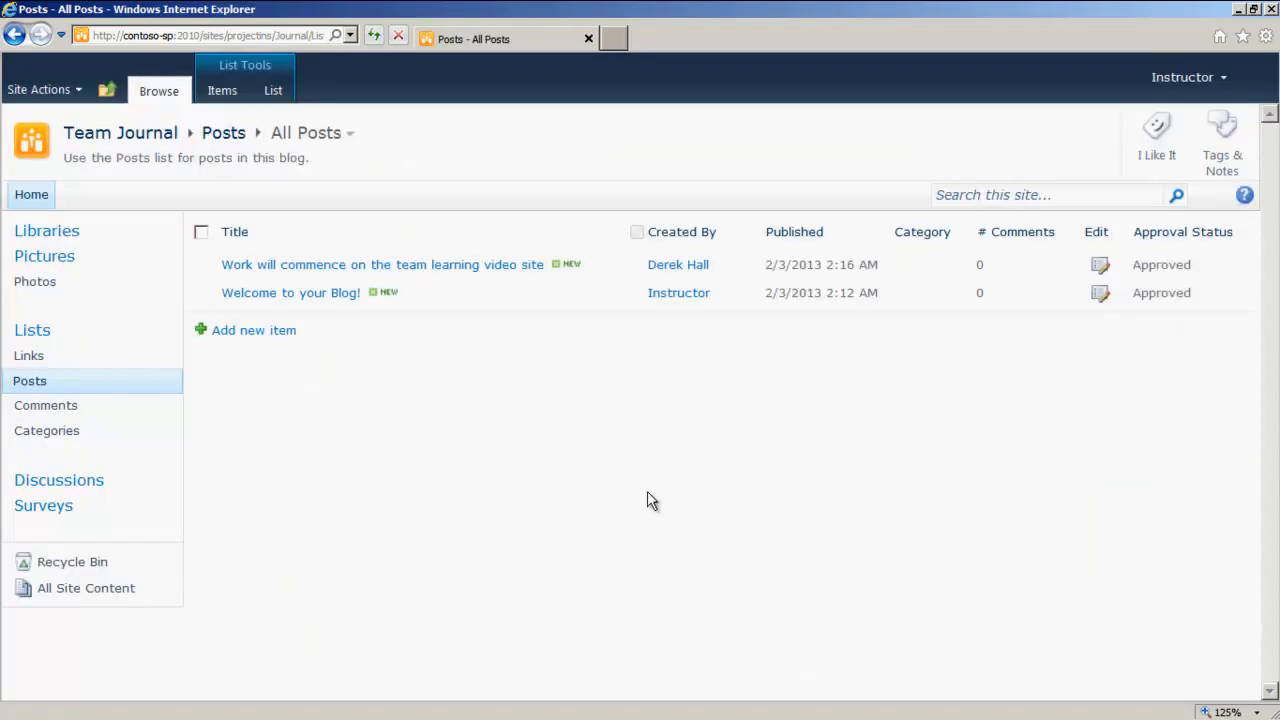
# Step: Return to the blog home and sign in as a different user with the Student01 user name and its account password
pyautogui.click(126, 140)
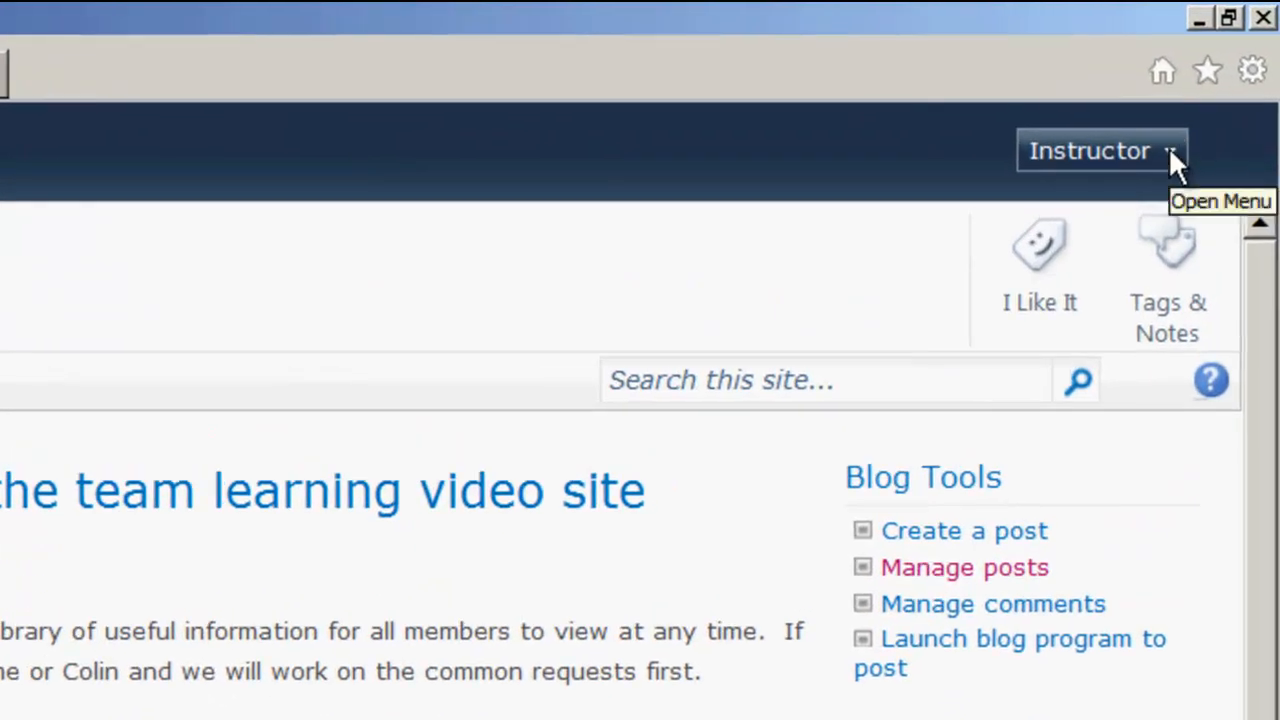
pyautogui.click(1170, 152)
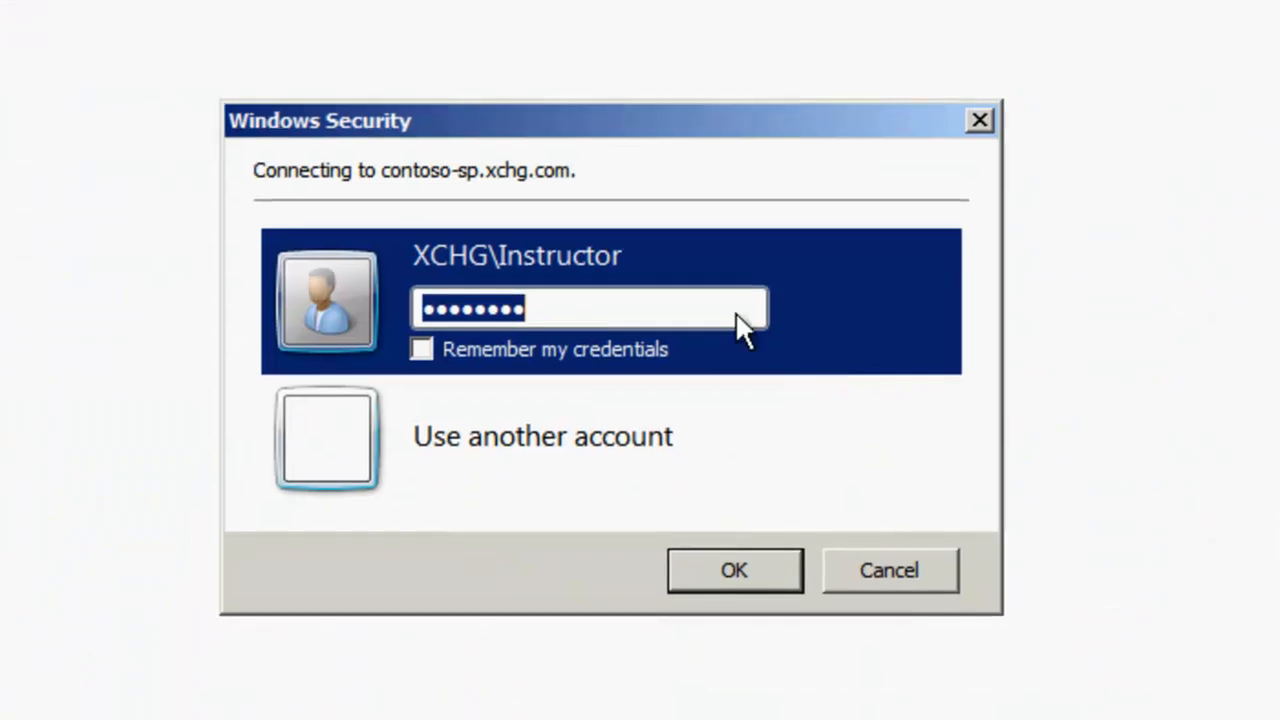
pyautogui.click(568, 415)
pyautogui.write('Student01')
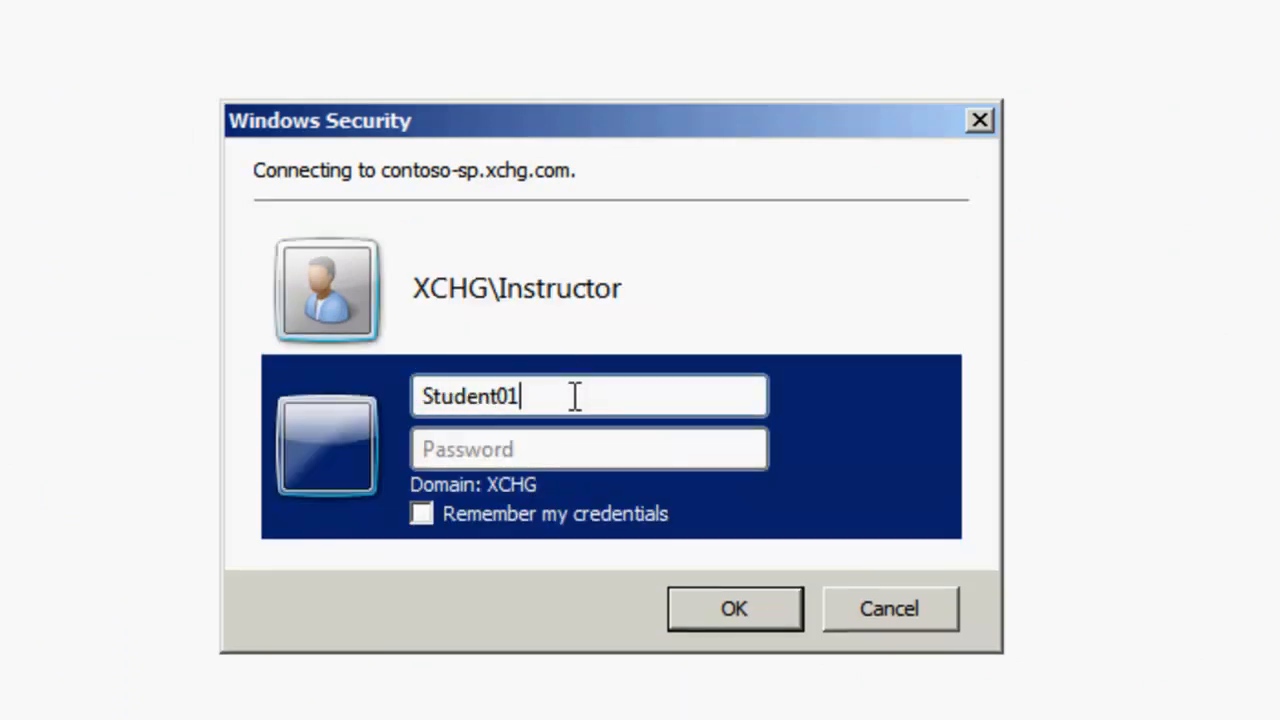
pyautogui.press('Tab')
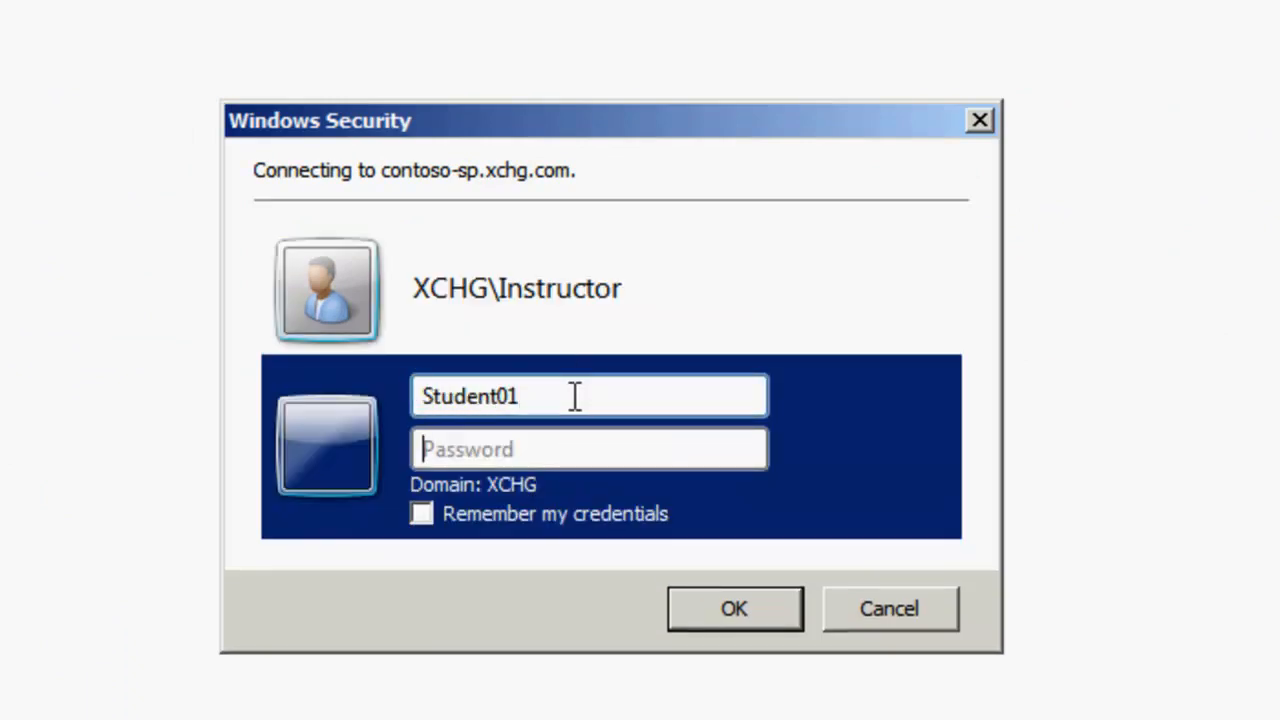
pyautogui.write('Pa$$w0rd')
pyautogui.press('Return')
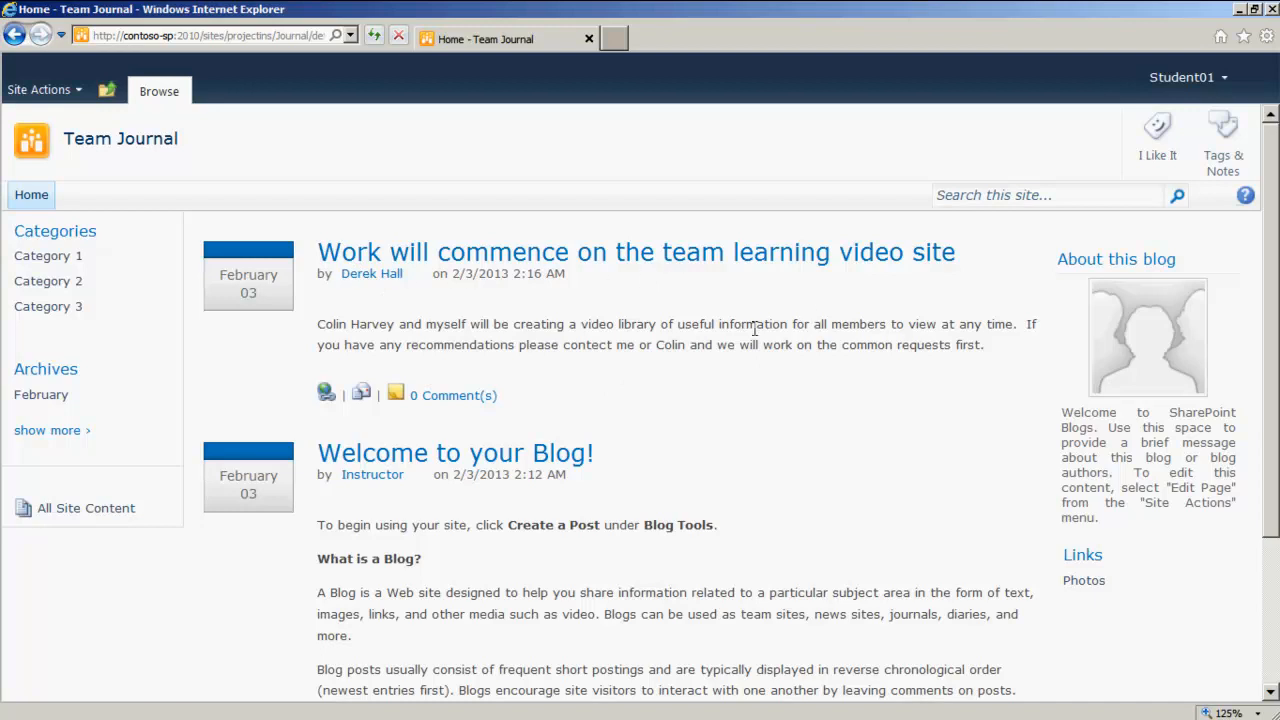
# Step: Open the post's comments, then sign in again as a different user with the Instructor user name and its account password
pyautogui.click(462, 398)
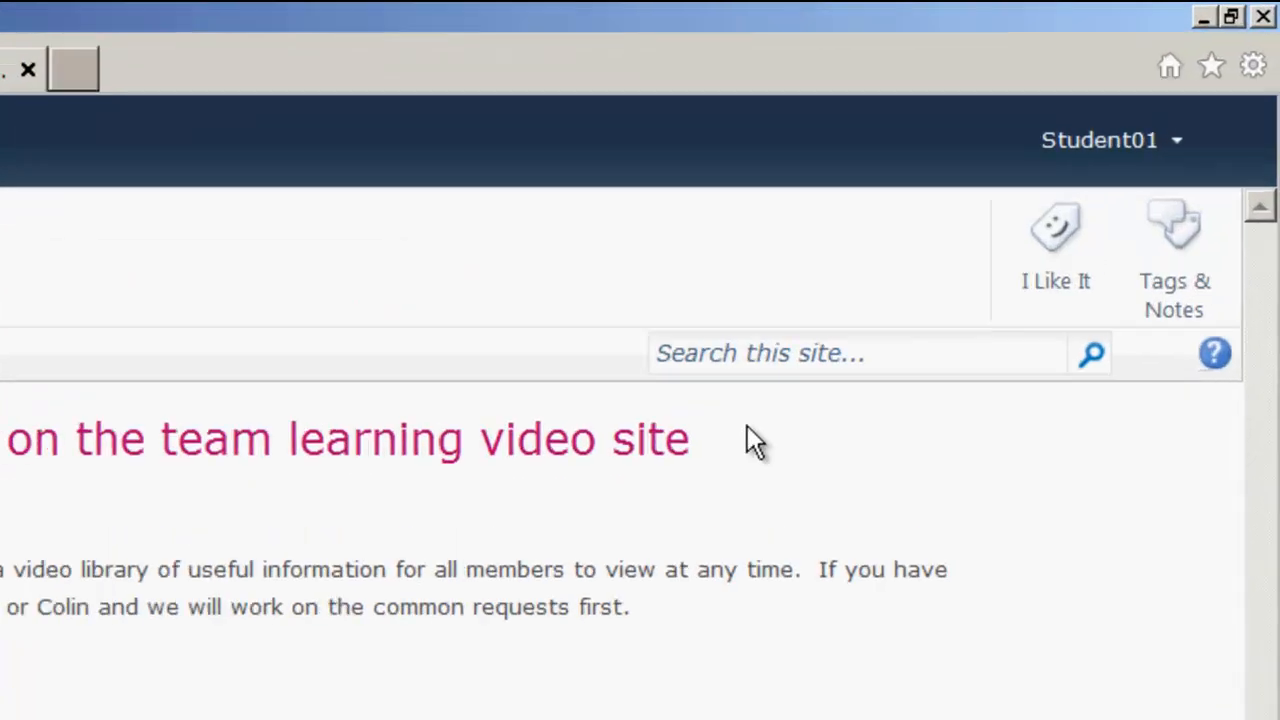
pyautogui.click(1163, 162)
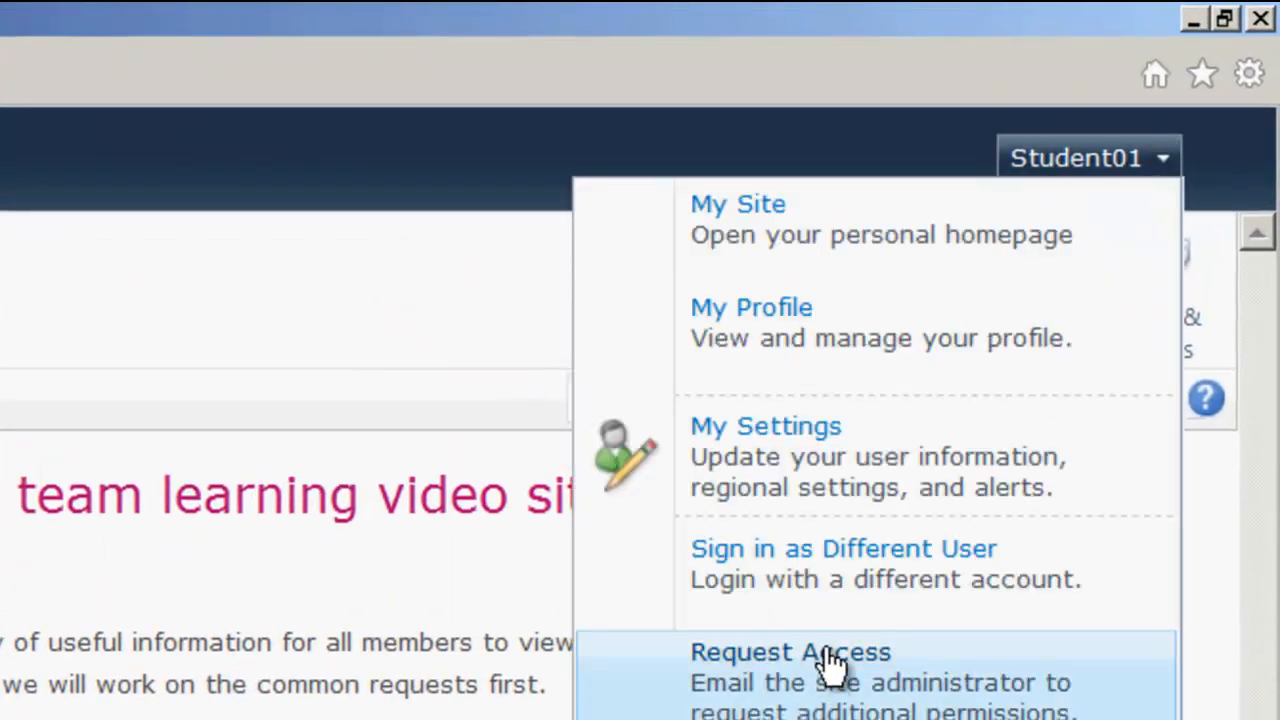
pyautogui.click(870, 582)
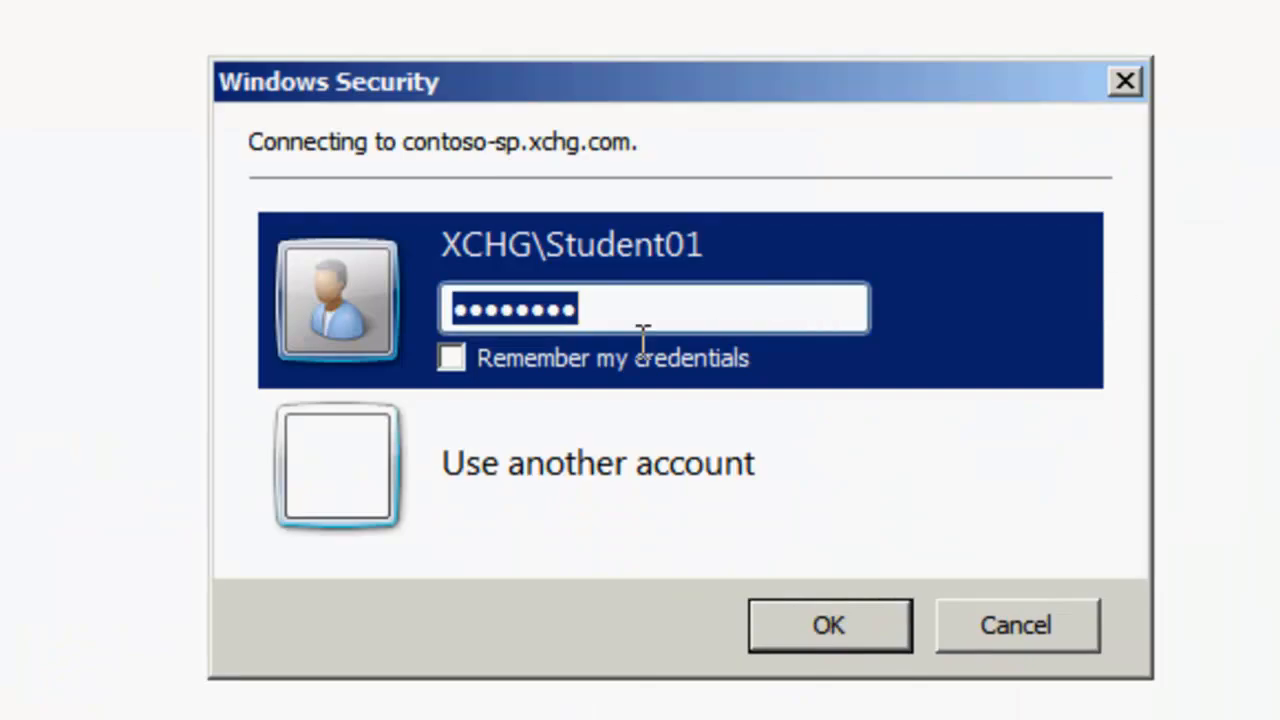
pyautogui.click(610, 510)
pyautogui.click(643, 406)
pyautogui.write('Instr')
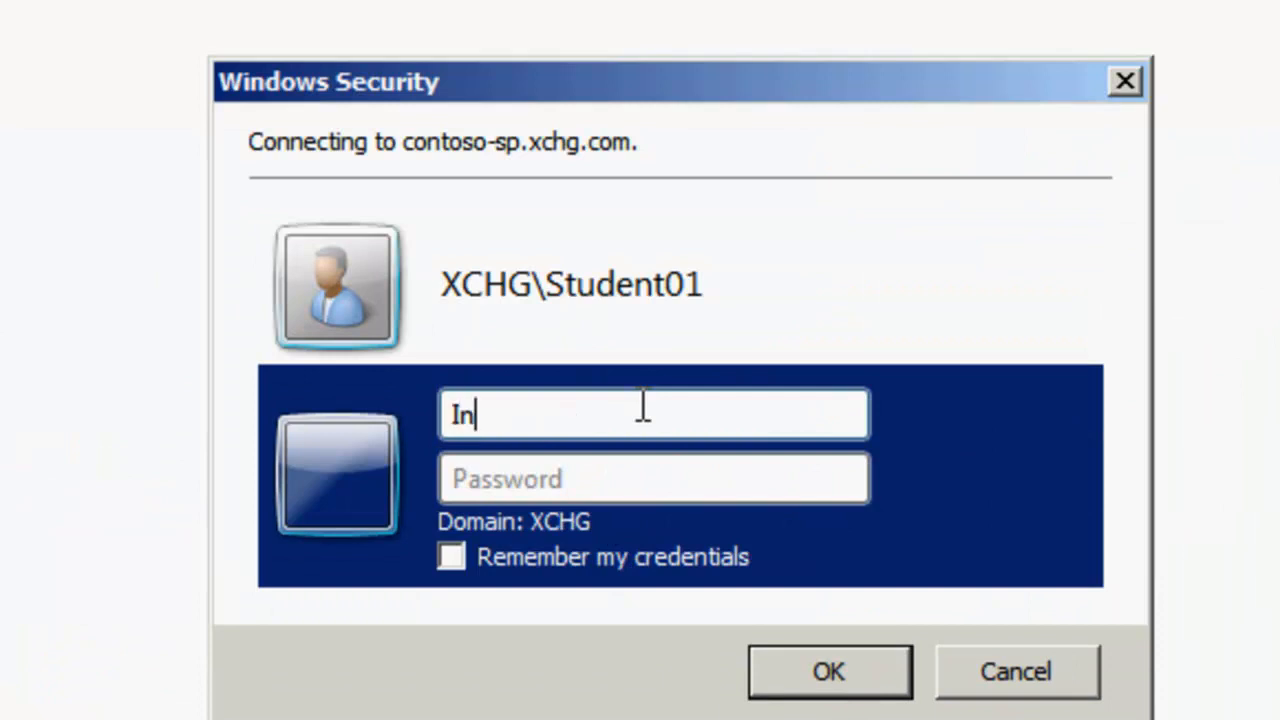
pyautogui.write('uctor')
pyautogui.press('Tab')
pyautogui.write('Pa$$w0rd')
pyautogui.press('Return')
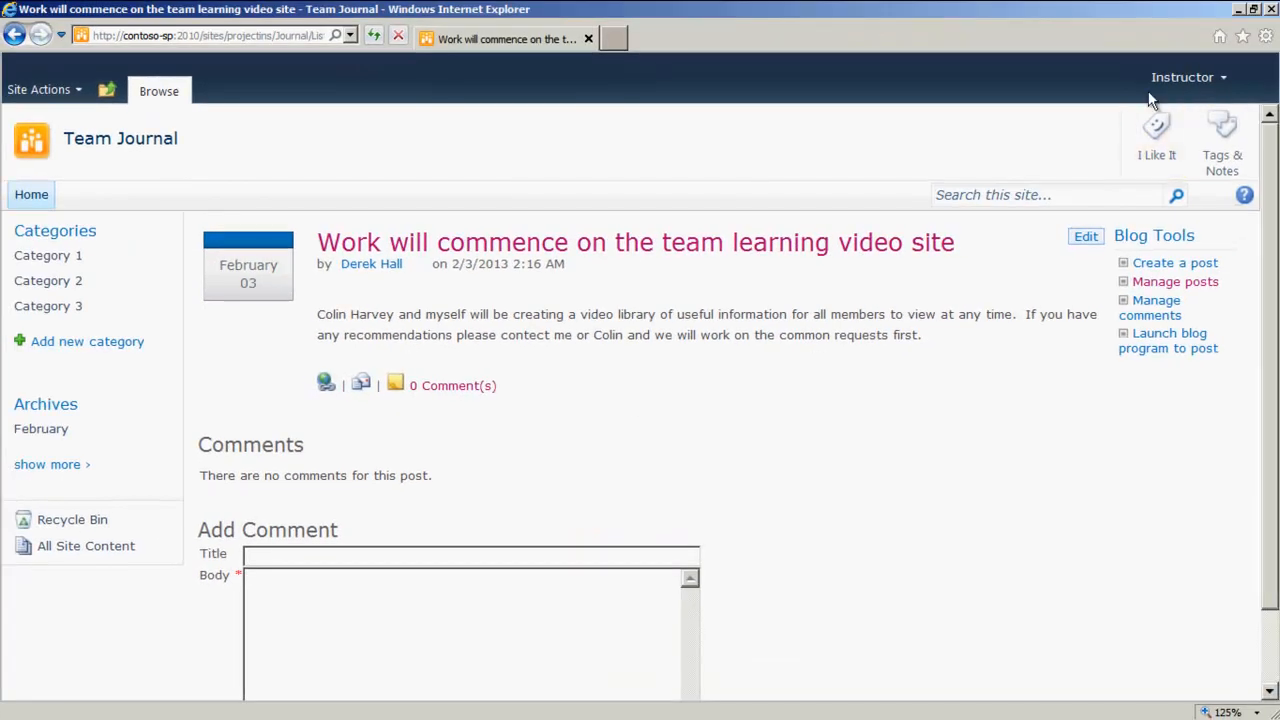
# Step: Open the Comments list's permission settings and stop inheriting permissions from the parent site
pyautogui.scroll(-2, 557, 487)
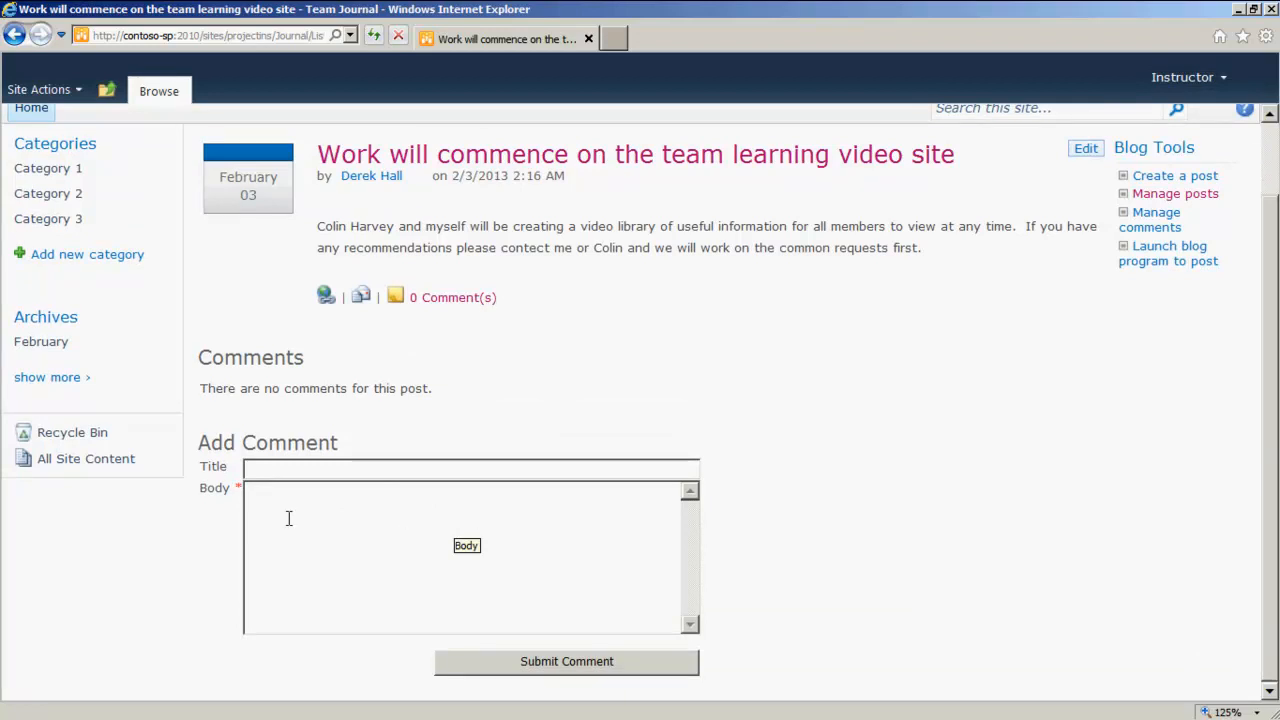
pyautogui.click(68, 466)
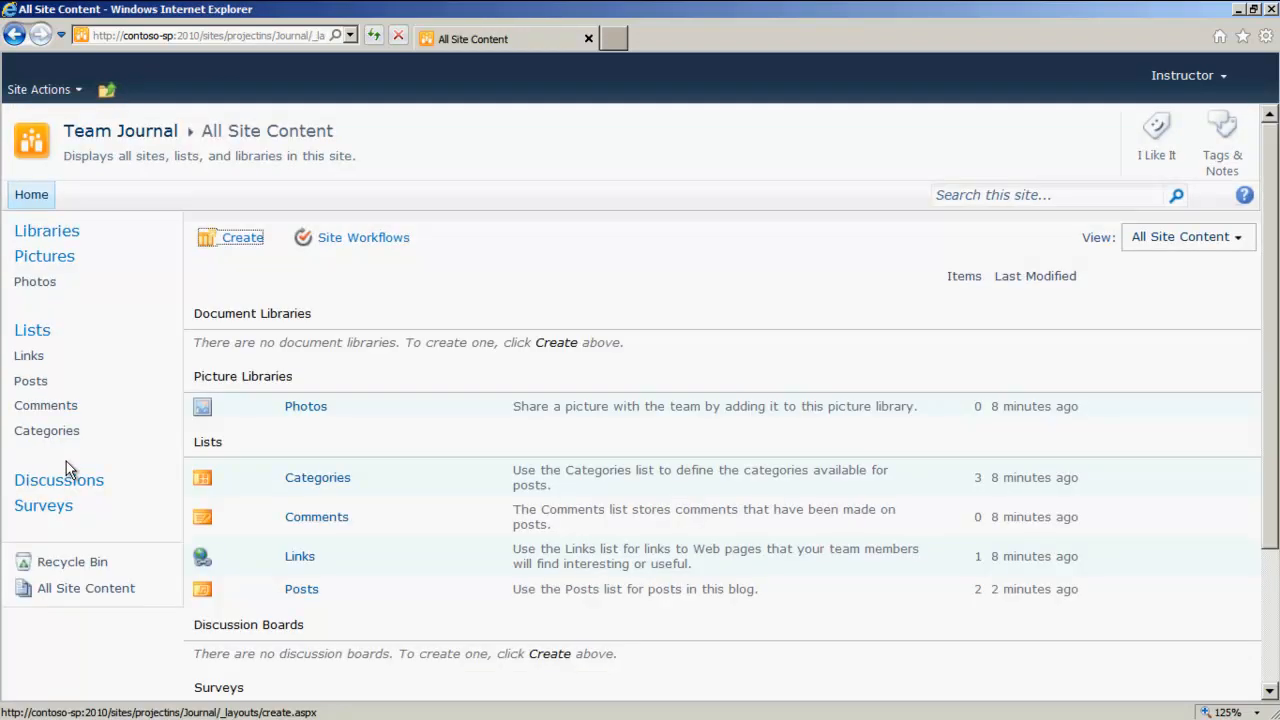
pyautogui.click(320, 524)
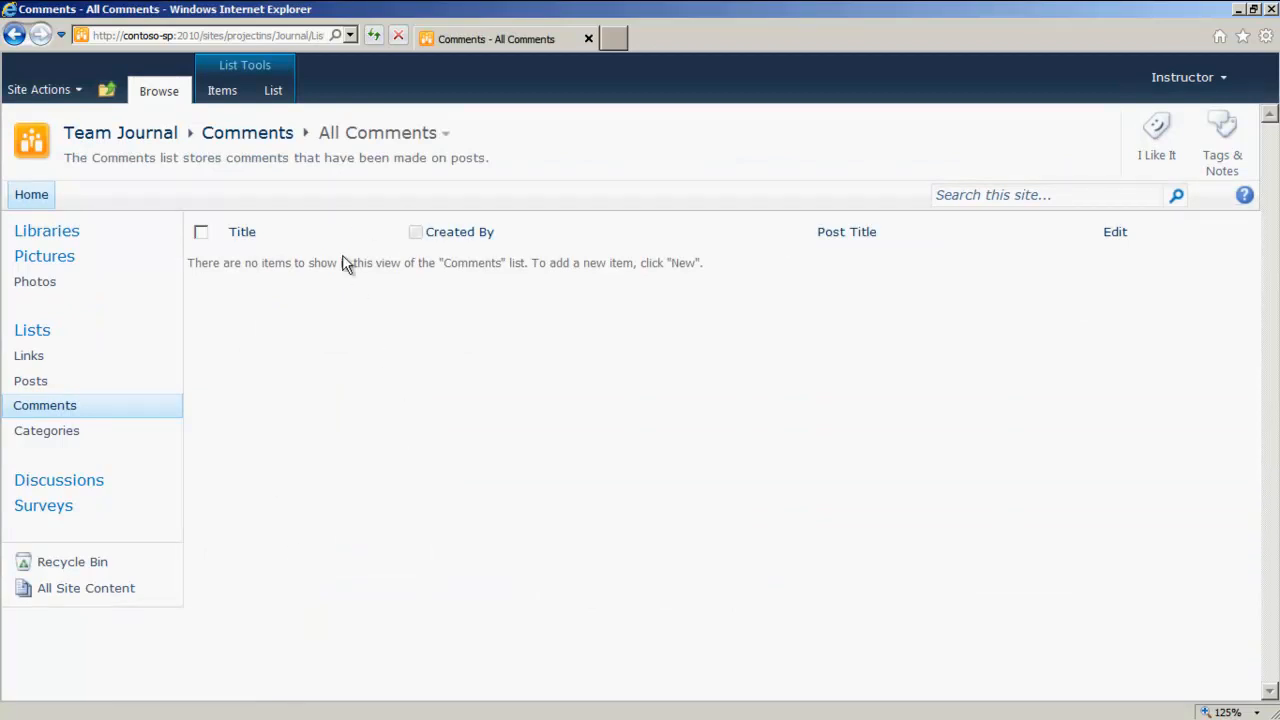
pyautogui.click(274, 92)
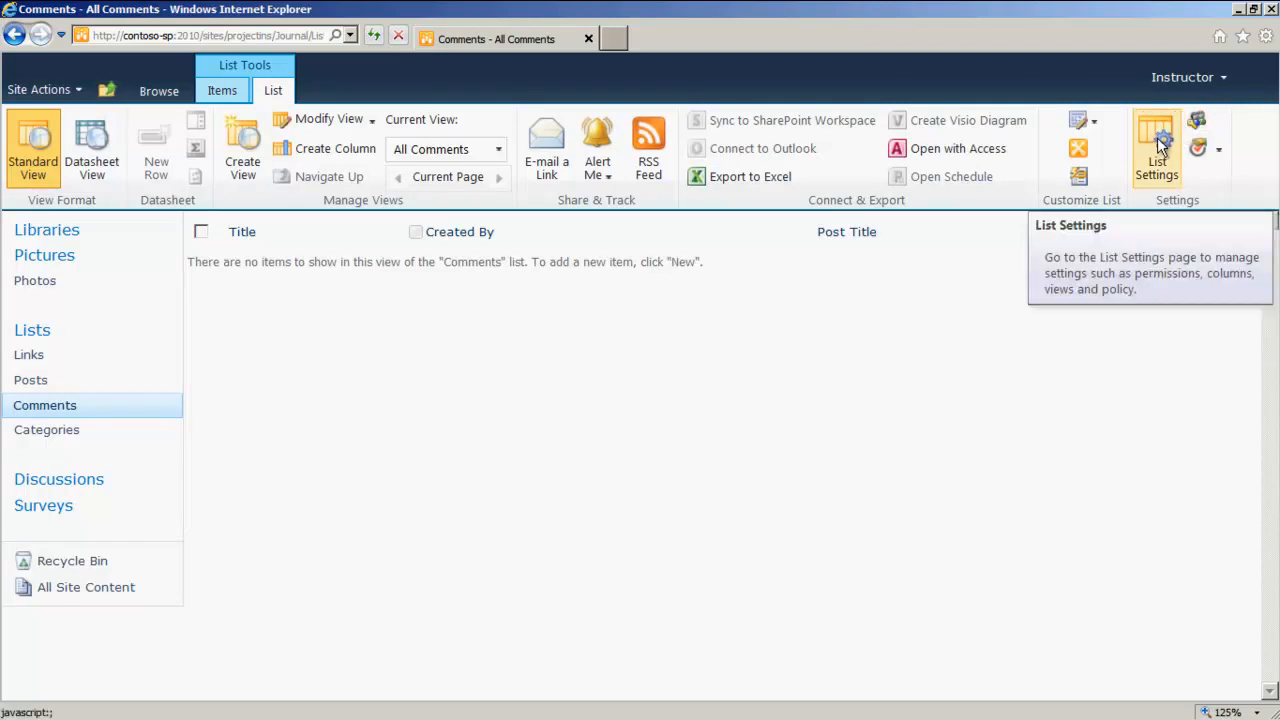
pyautogui.click(1158, 146)
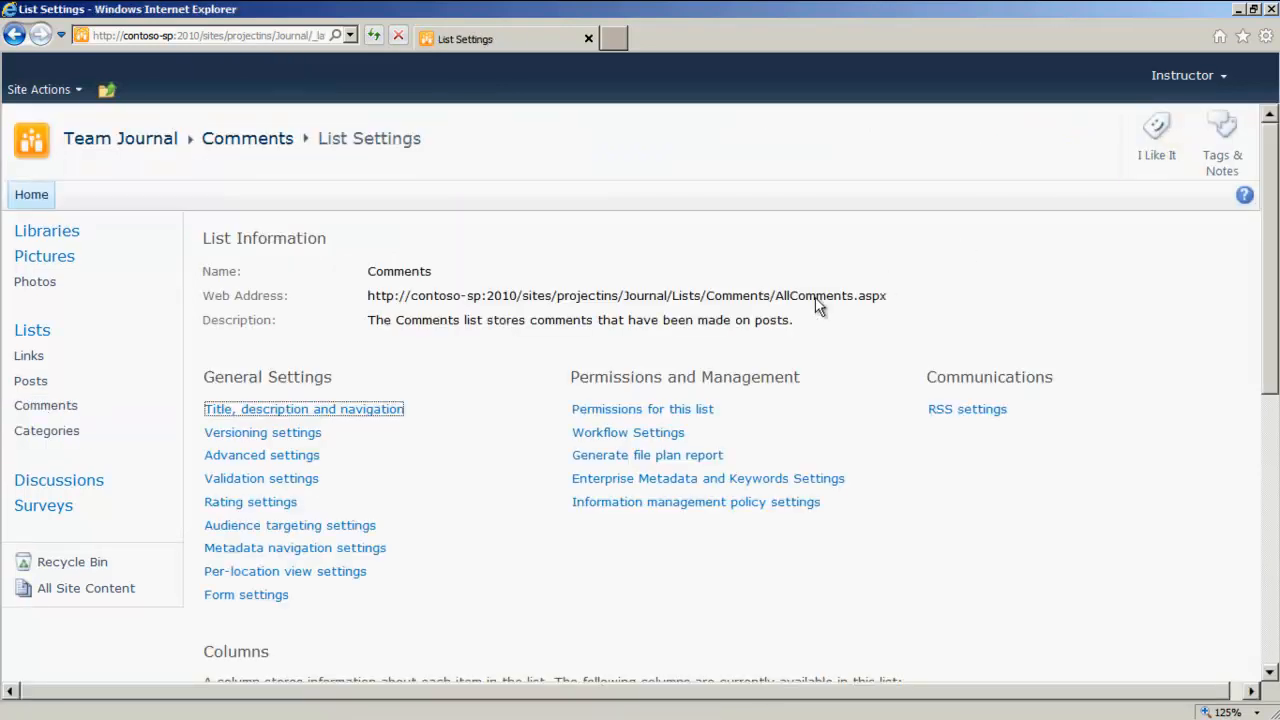
pyautogui.click(645, 410)
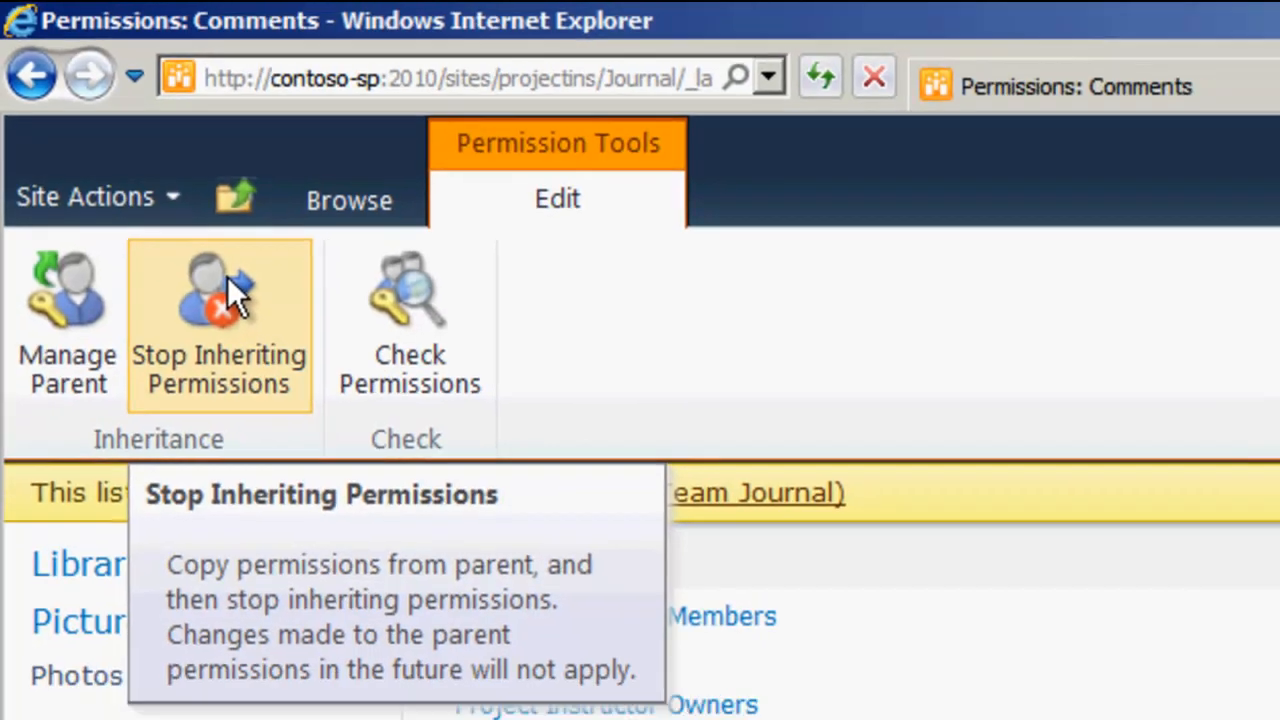
pyautogui.click(254, 312)
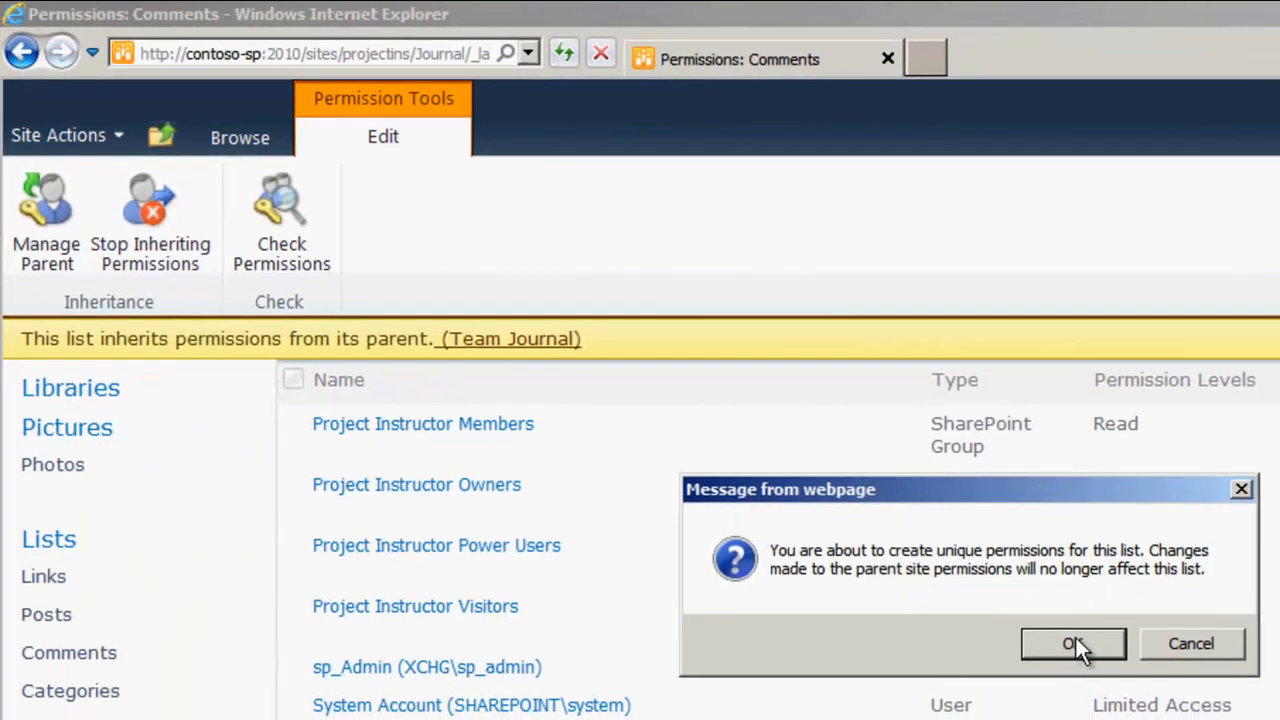
pyautogui.click(1079, 642)
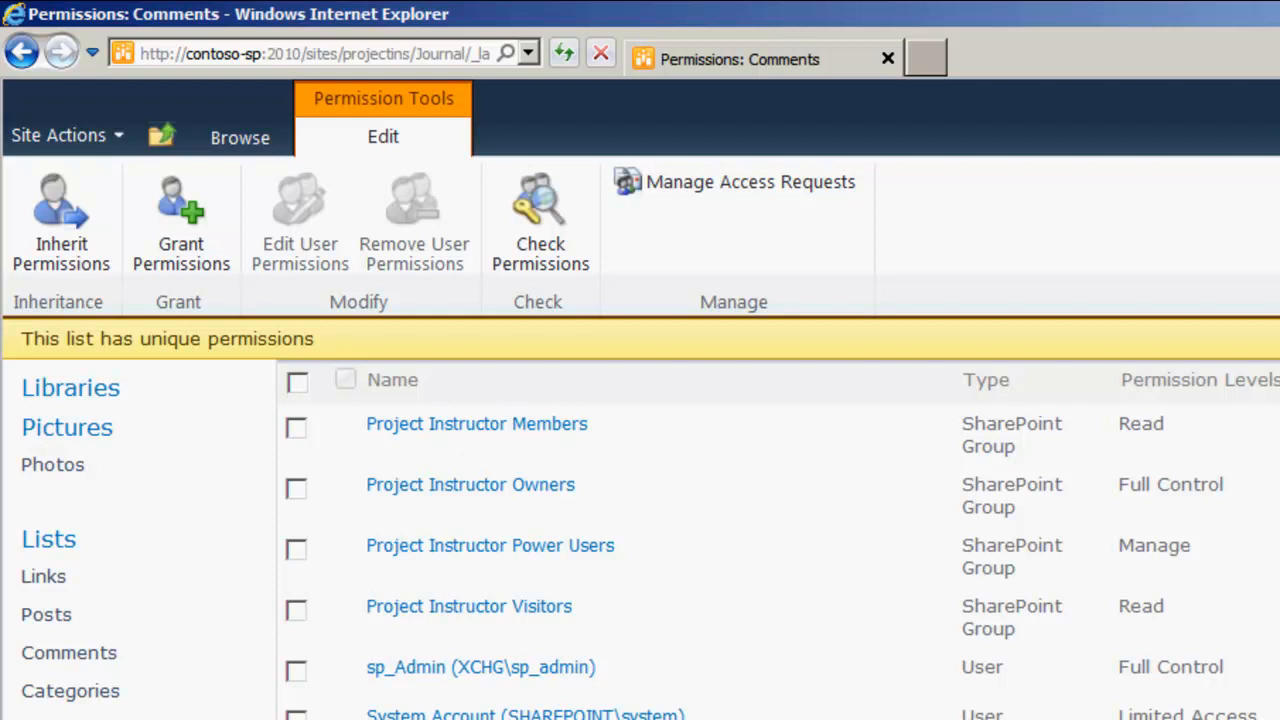
# Step: Change the Project Instructor Members group's permission on the Comments list from Read to Contribute
pyautogui.click(298, 428)
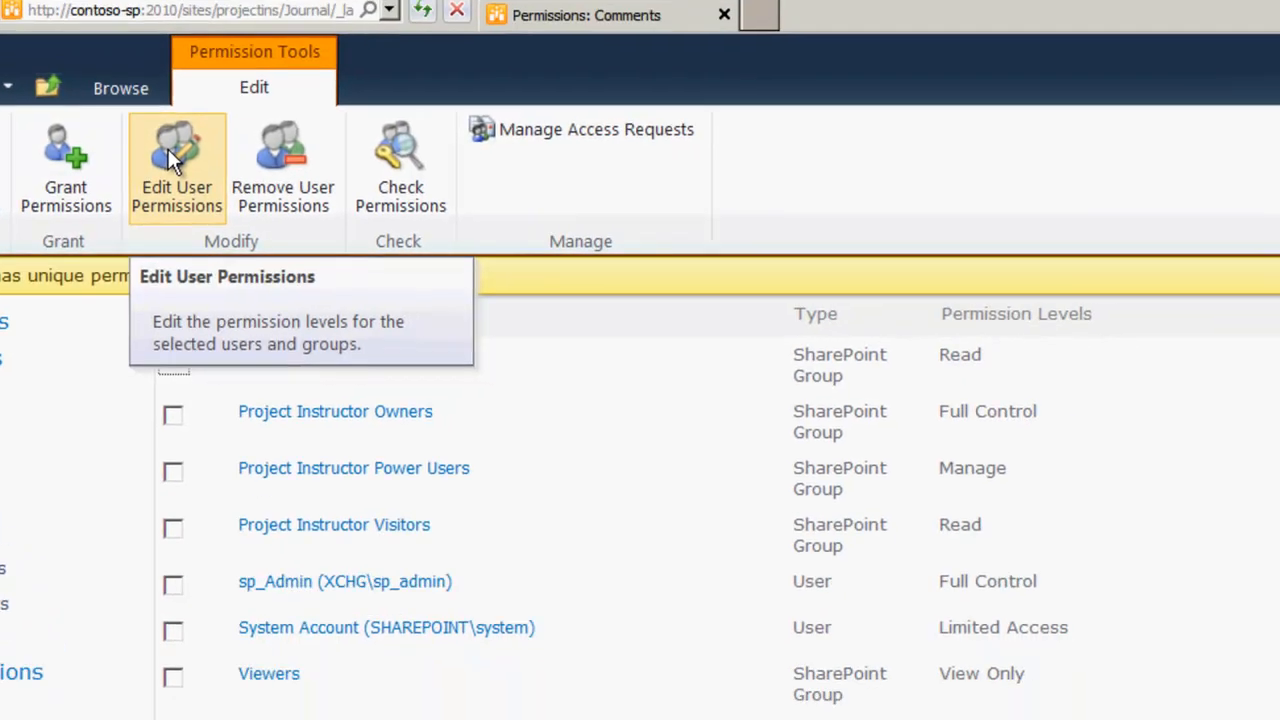
pyautogui.click(299, 215)
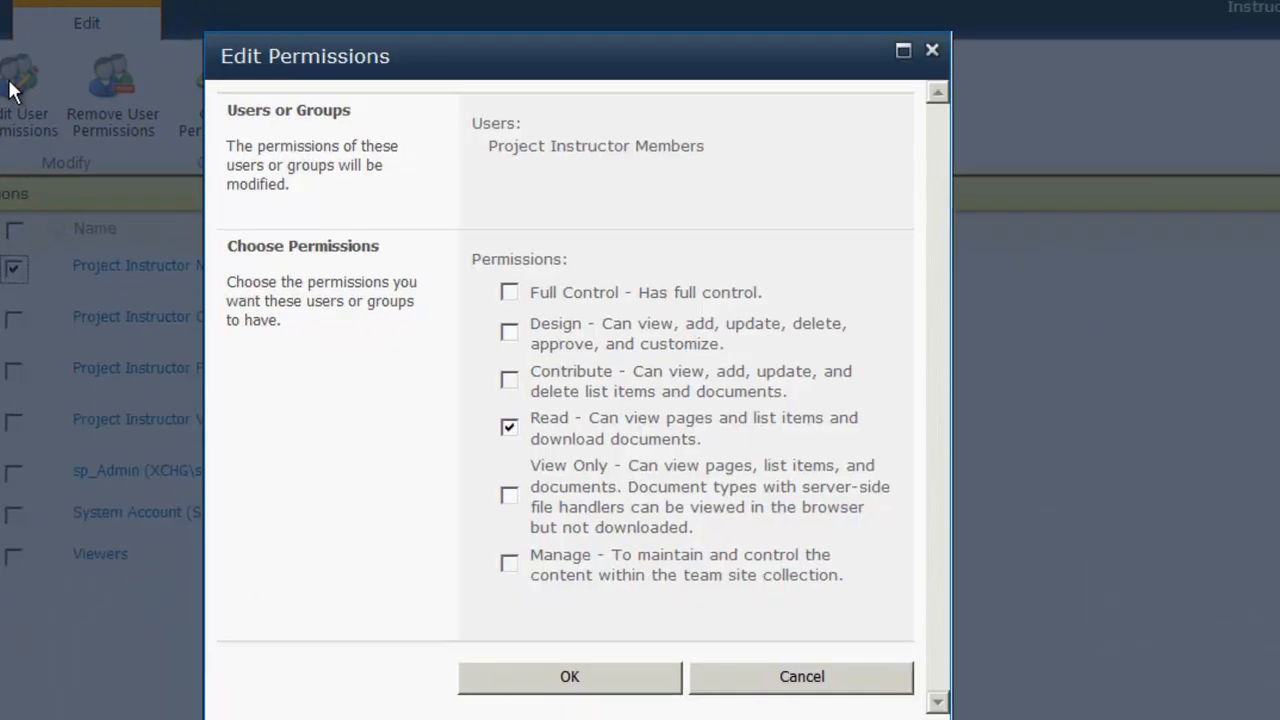
pyautogui.click(514, 429)
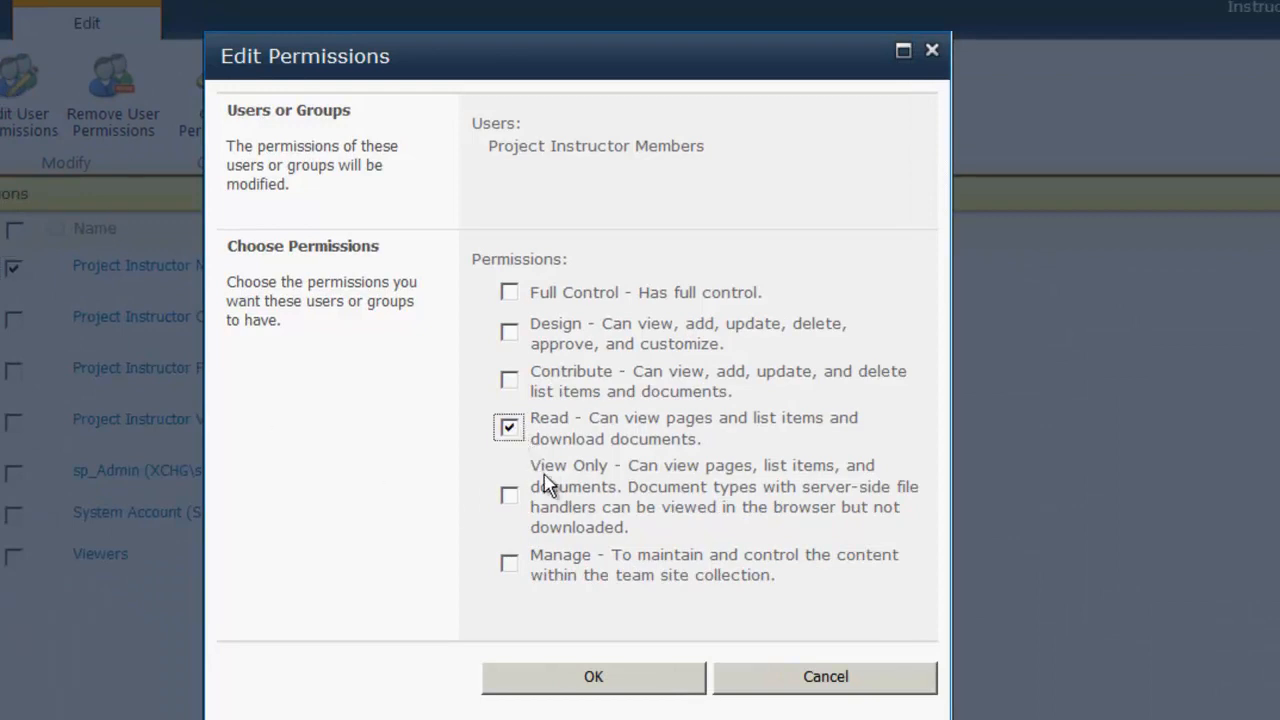
pyautogui.click(509, 379)
pyautogui.click(509, 427)
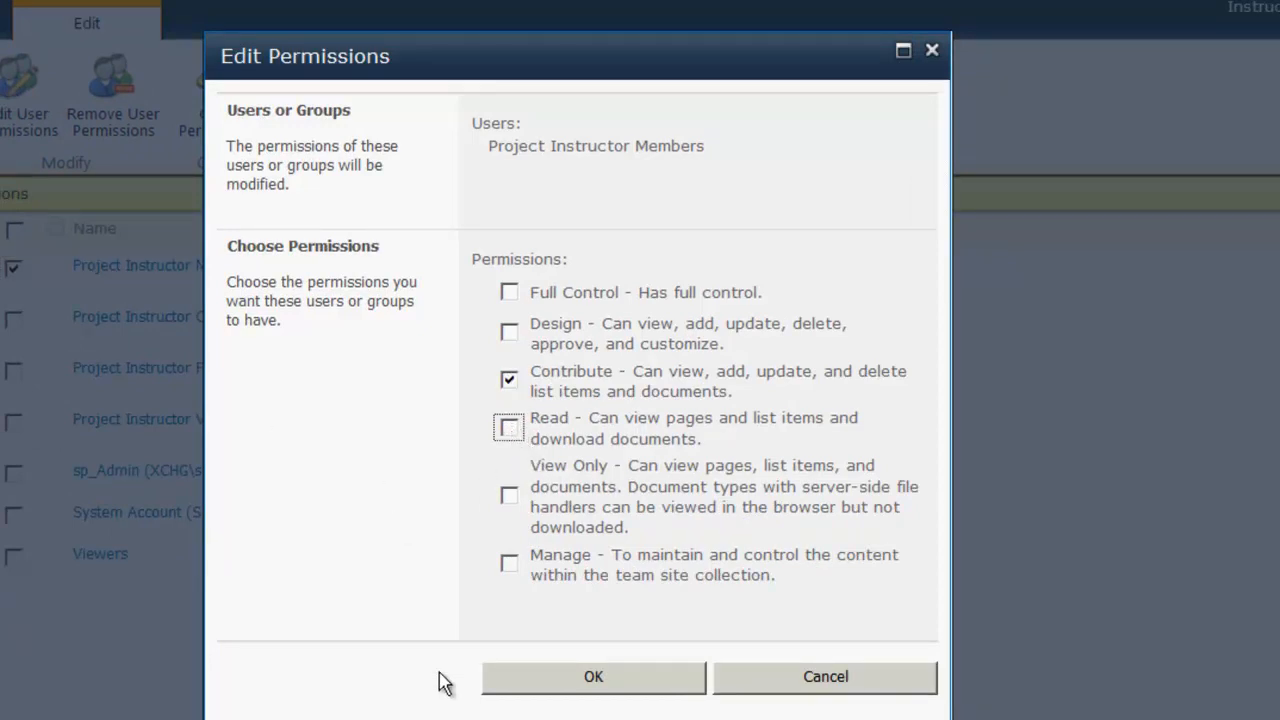
pyautogui.click(628, 686)
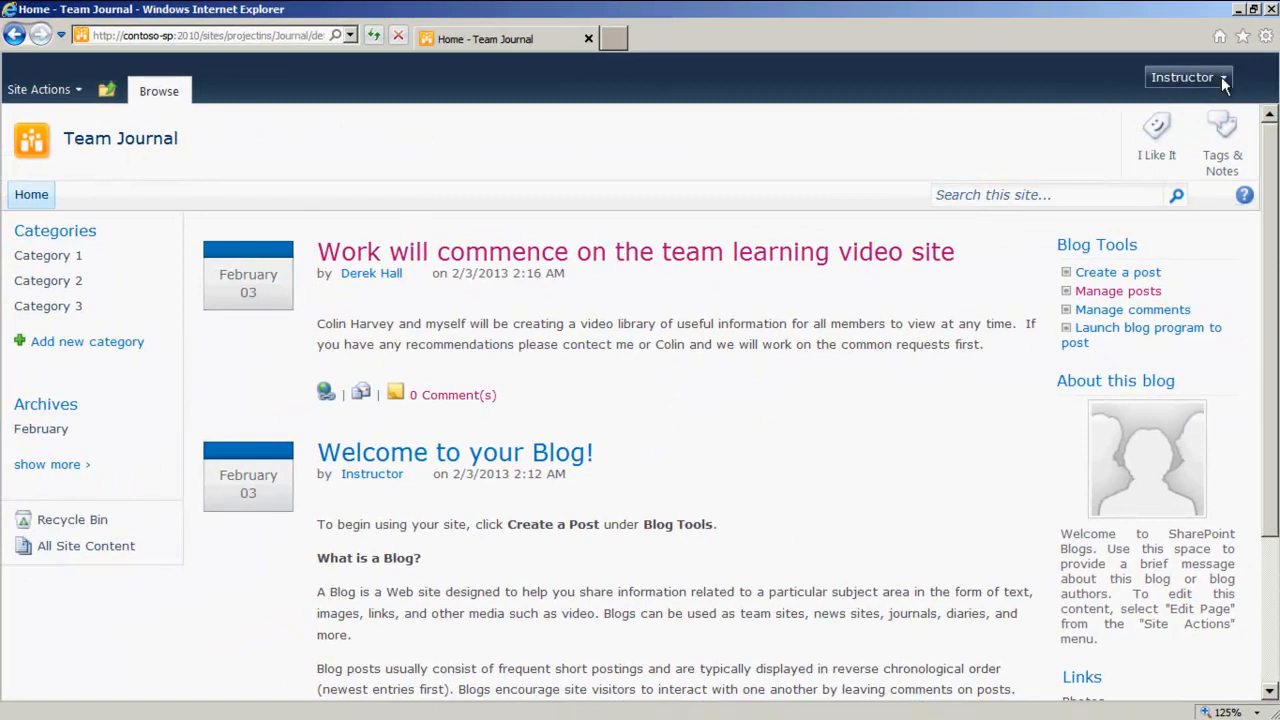
# Step: Sign in as a different user with the Student01 user name and its account password
pyautogui.click(1221, 77)
pyautogui.click(1100, 283)
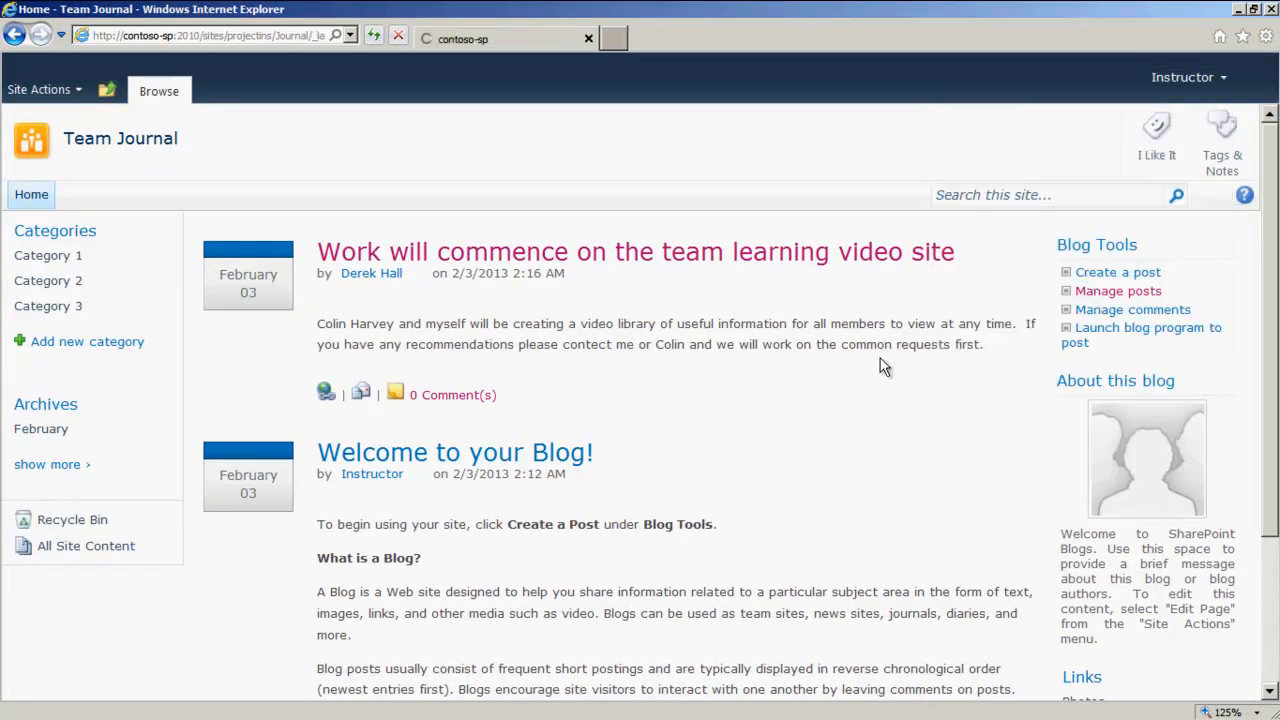
pyautogui.click(640, 400)
pyautogui.write('Student01')
pyautogui.press('Tab')
pyautogui.write('Pa$$w0rd')
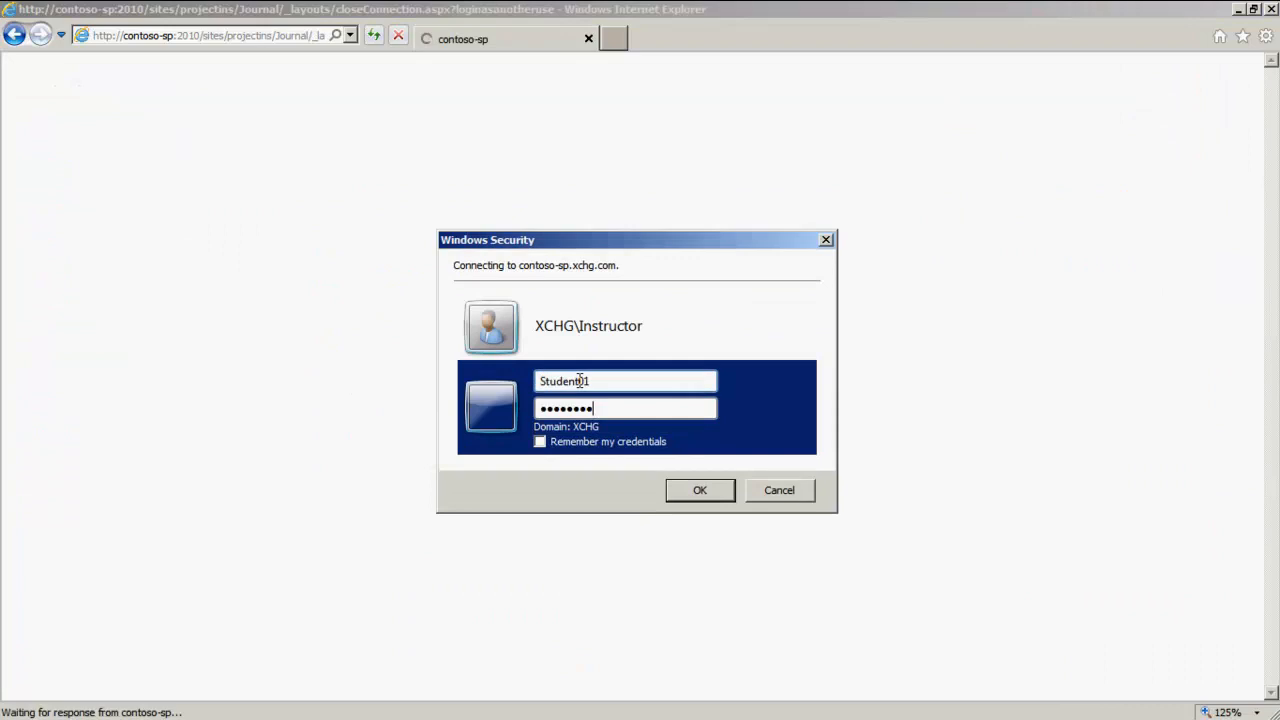
pyautogui.press('Return')
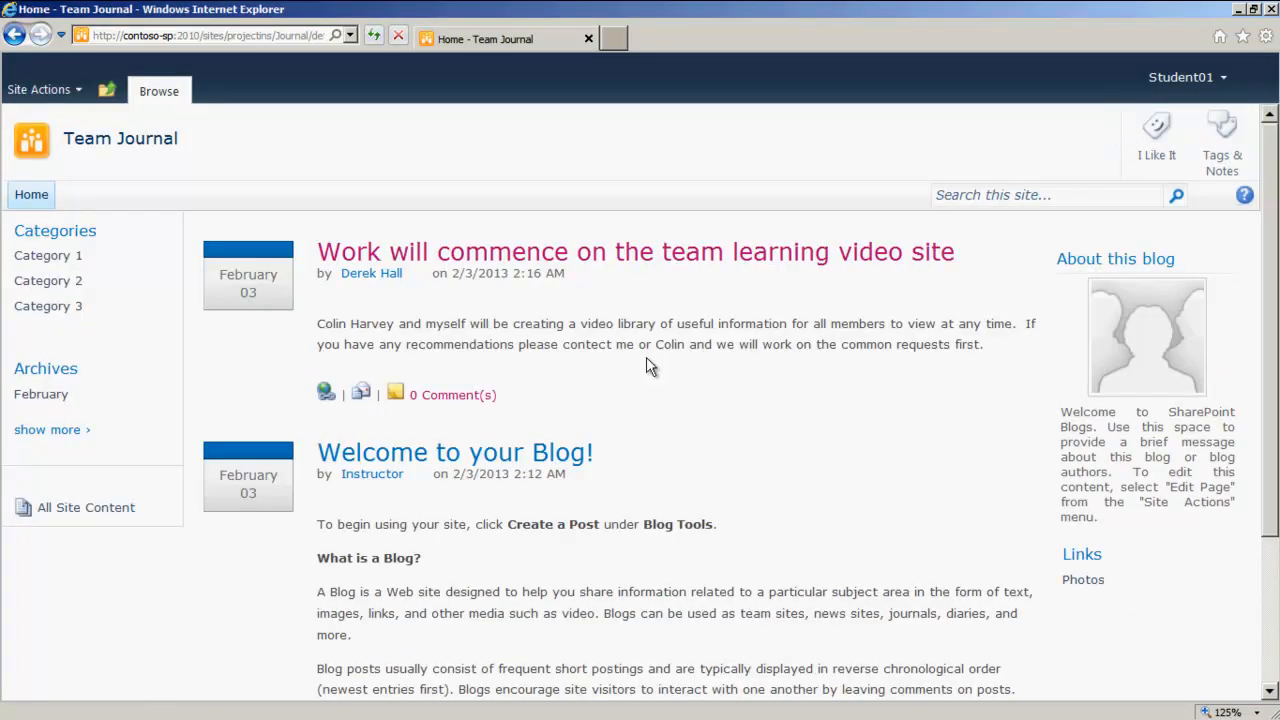
# Step: Submit a comment titled 'Thank you' on the post, thanking its author for a resource valuable to 'me and my team', then return home
pyautogui.click(445, 398)
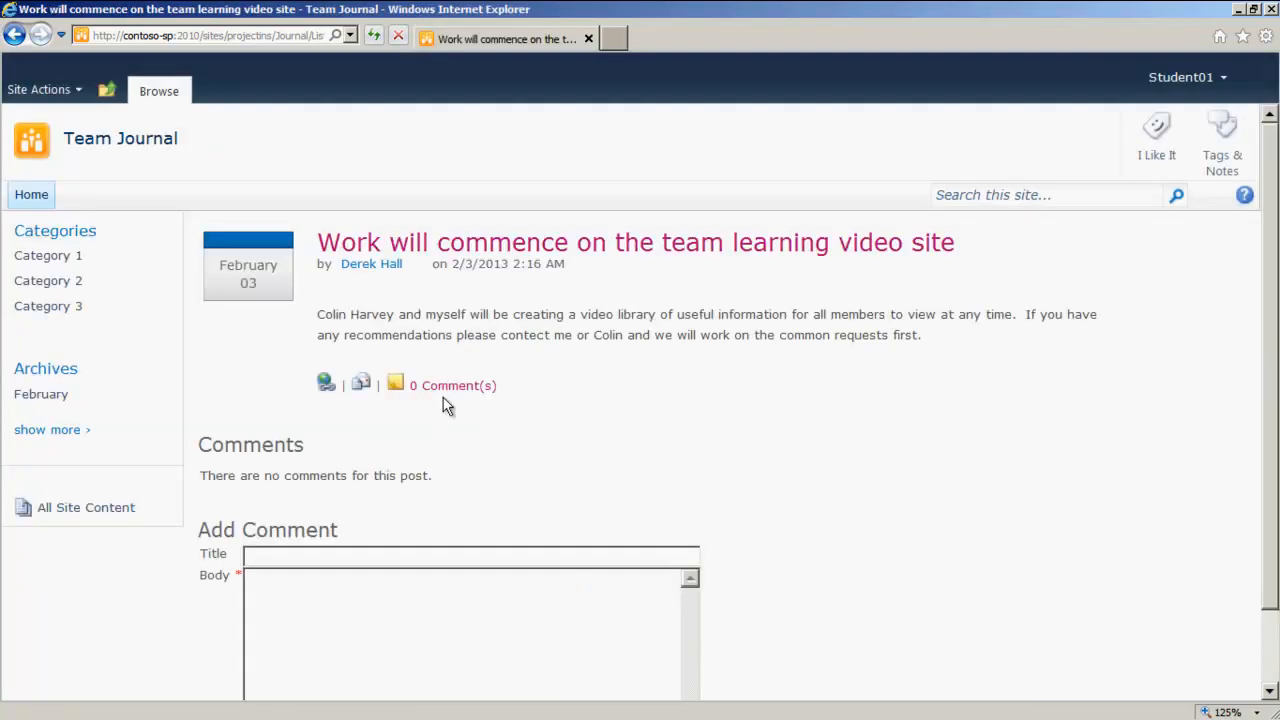
pyautogui.scroll(-1, 447, 404)
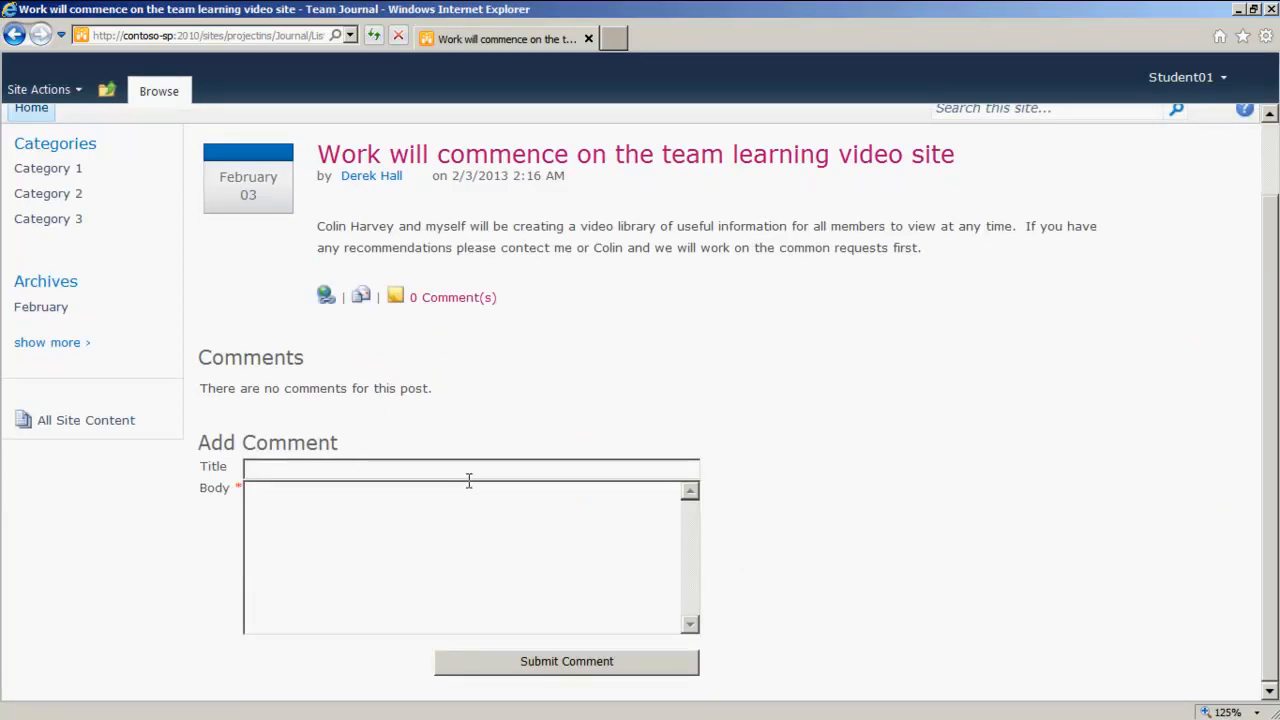
pyautogui.click(349, 469)
pyautogui.write('Thank you')
pyautogui.press('Tab')
pyautogui.write('Thanks Derek this will be very valuable to me and ')
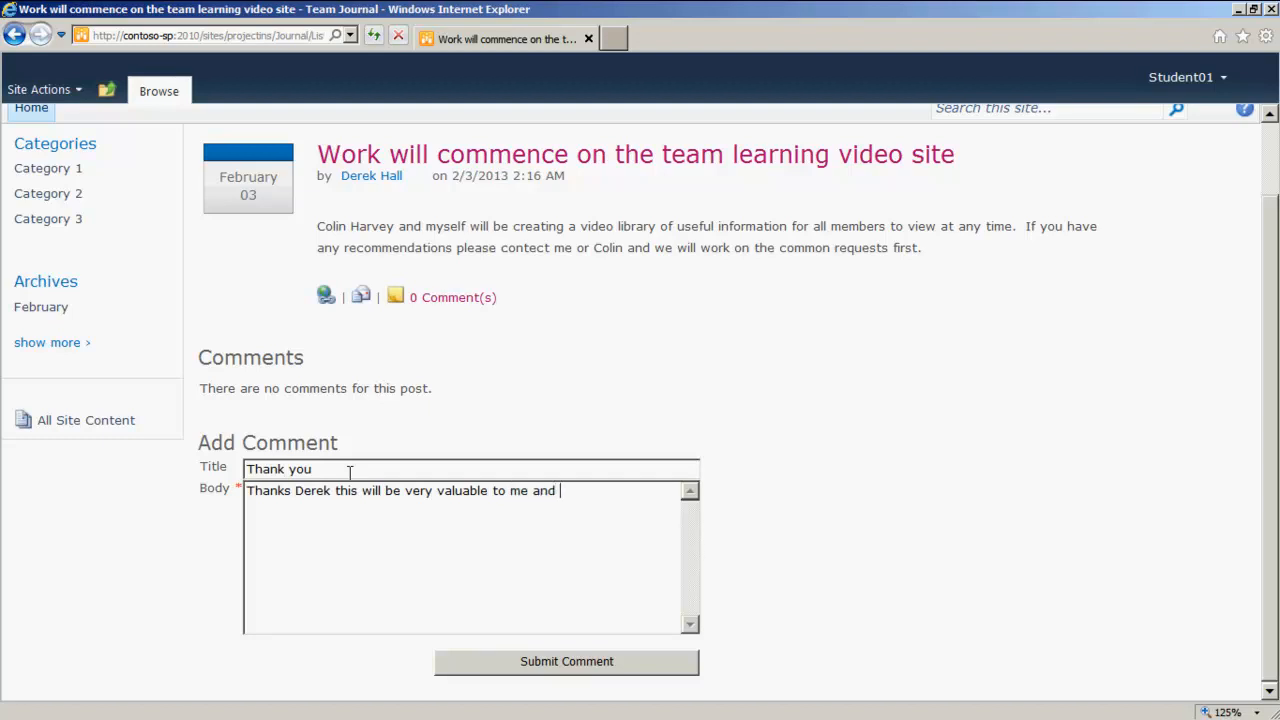
pyautogui.write('my team.')
pyautogui.click(547, 670)
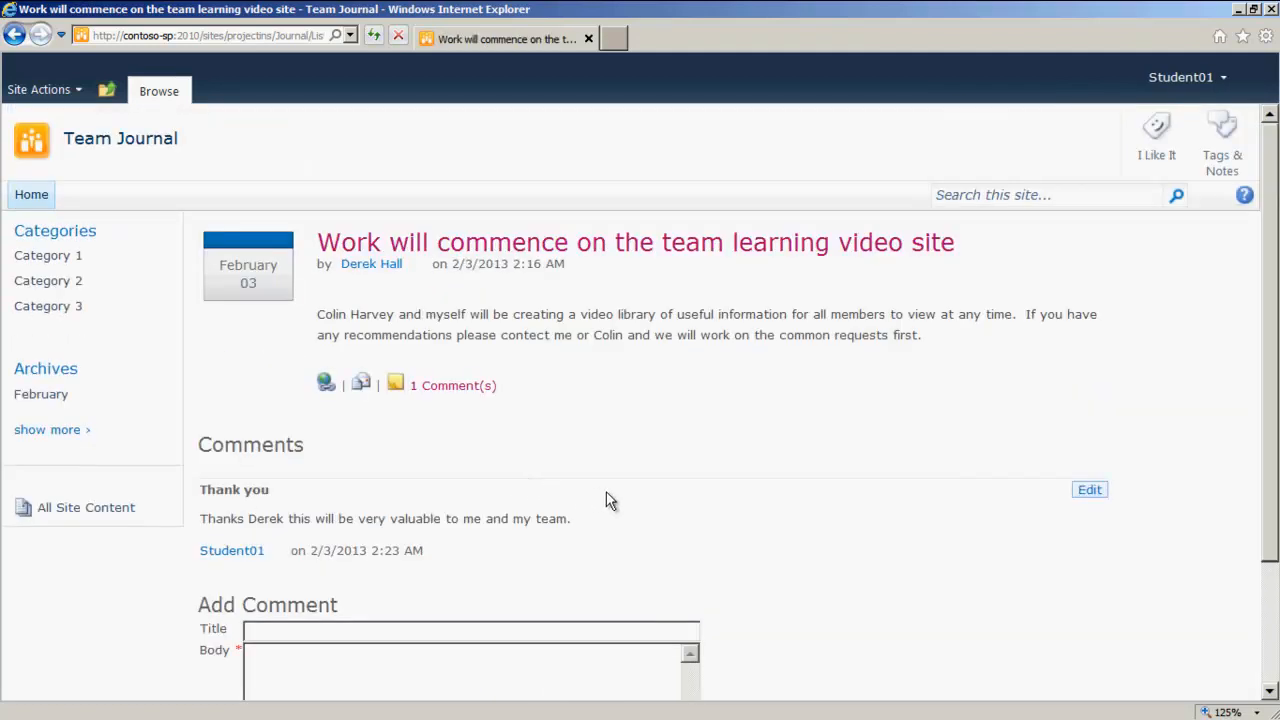
pyautogui.click(118, 138)
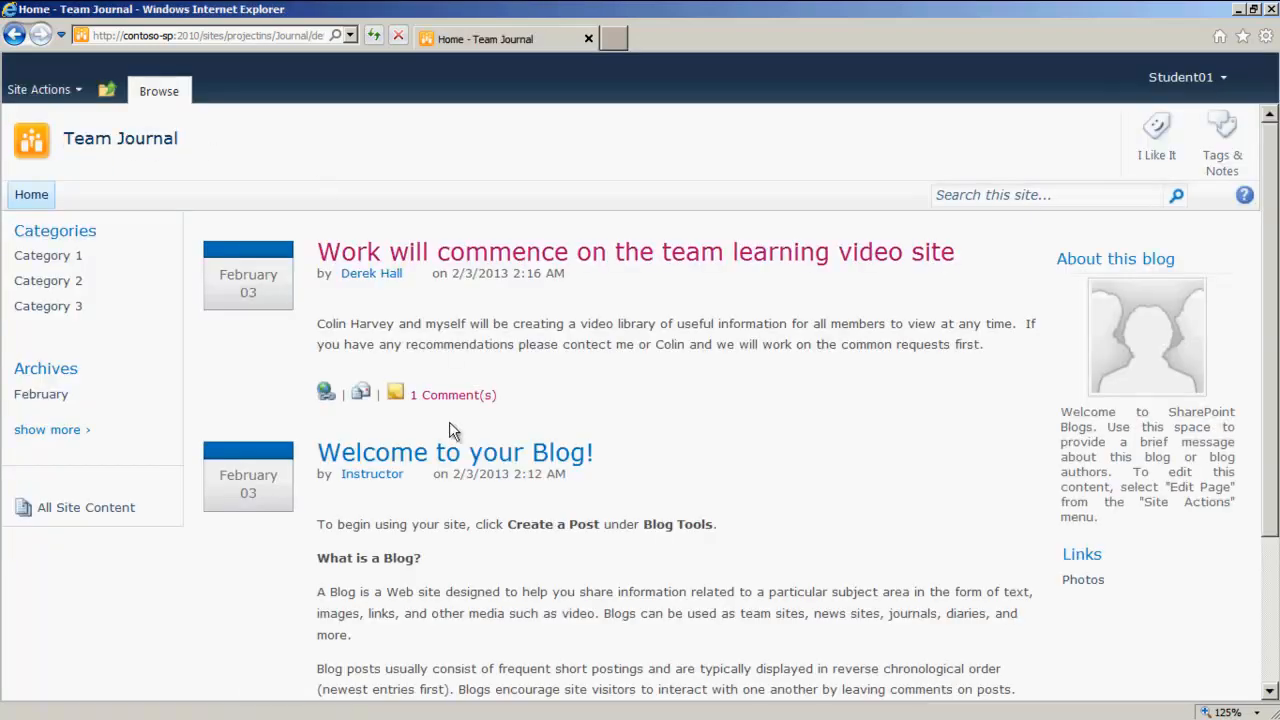